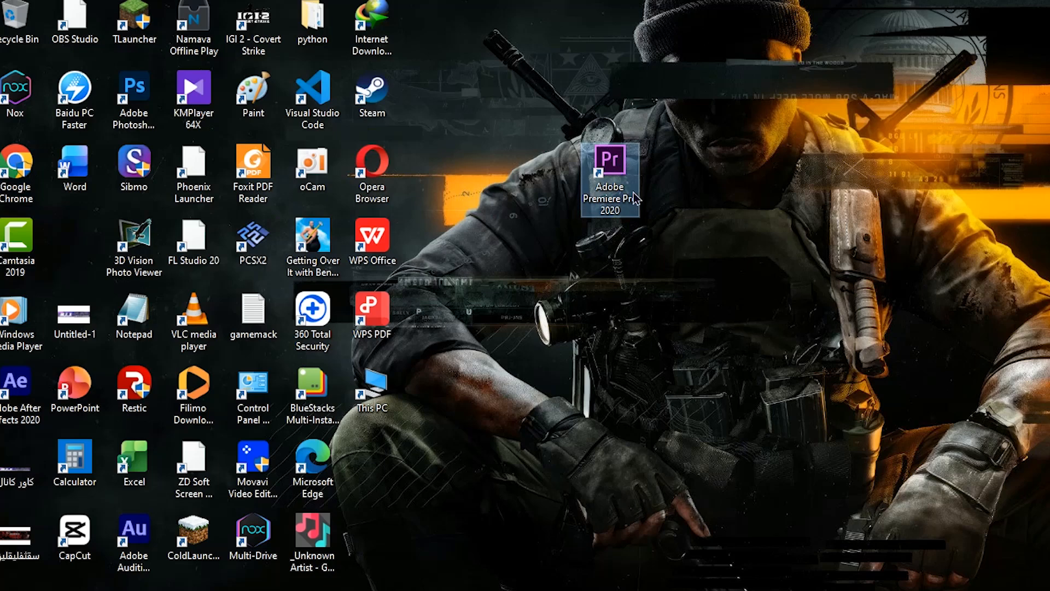
- Switch to Google Chrome and open the soft98.ir website
click(520, 581)
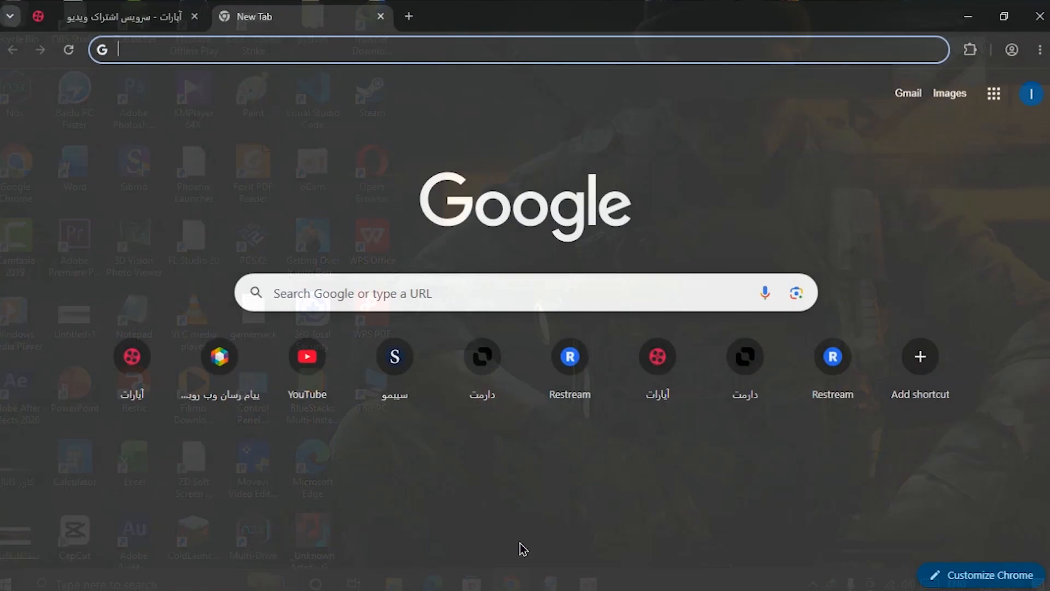
text(soft98)
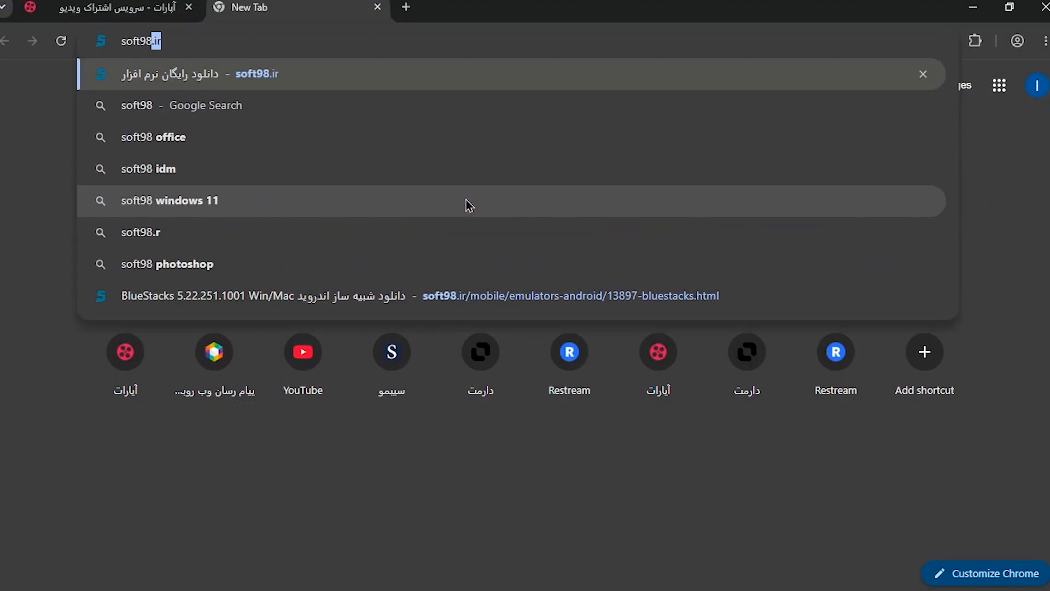
key(Return)
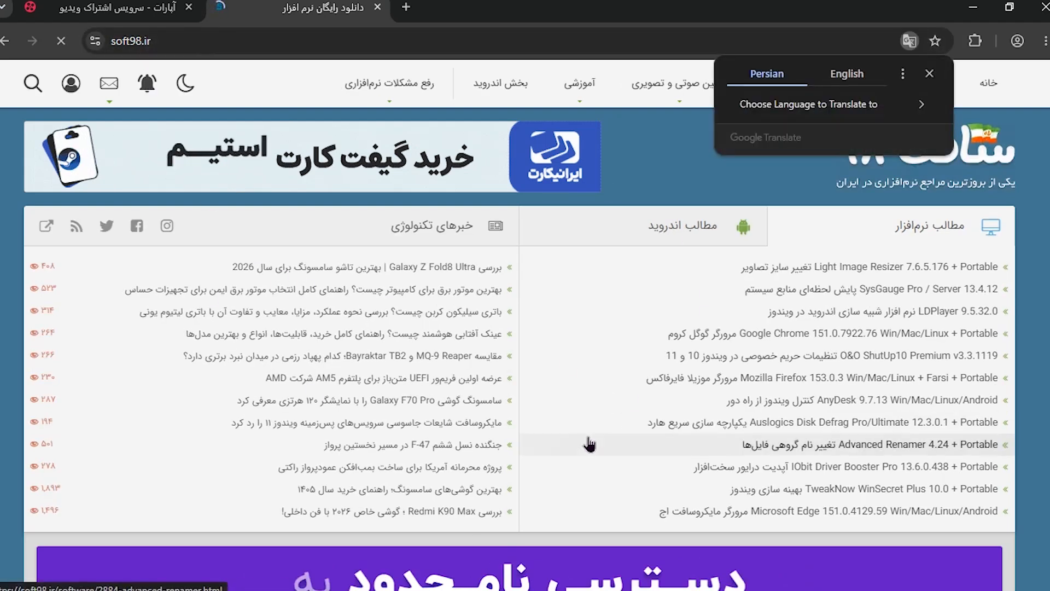
- Look through the software posts on the soft98.ir home page and return to its beginning
scroll(544, 354, down, 20)
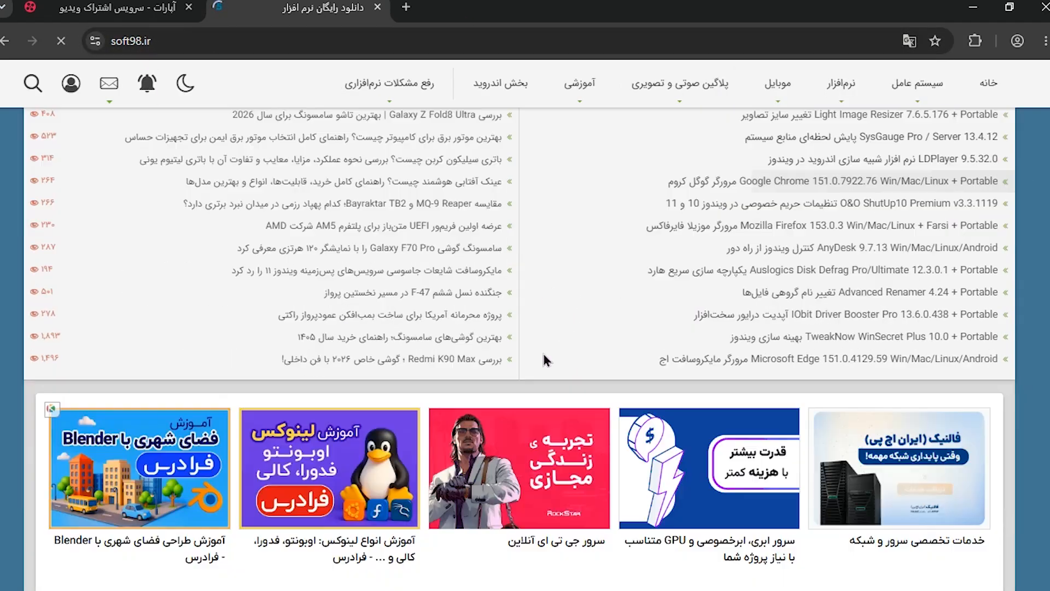
scroll(516, 326, down, 4)
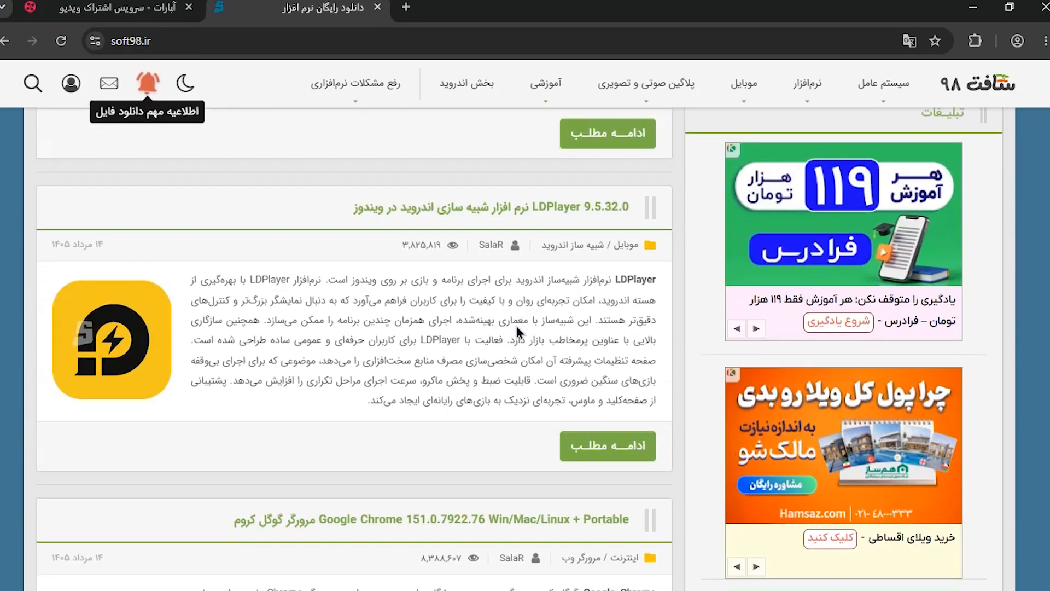
scroll(481, 372, down, 11)
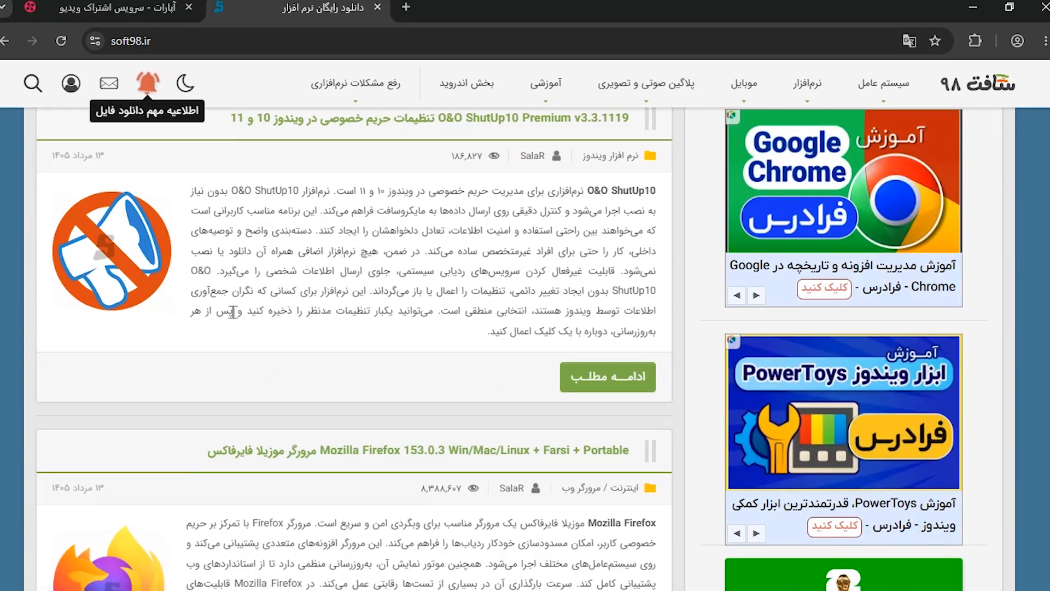
scroll(173, 288, up, 4)
scroll(543, 429, down, 11)
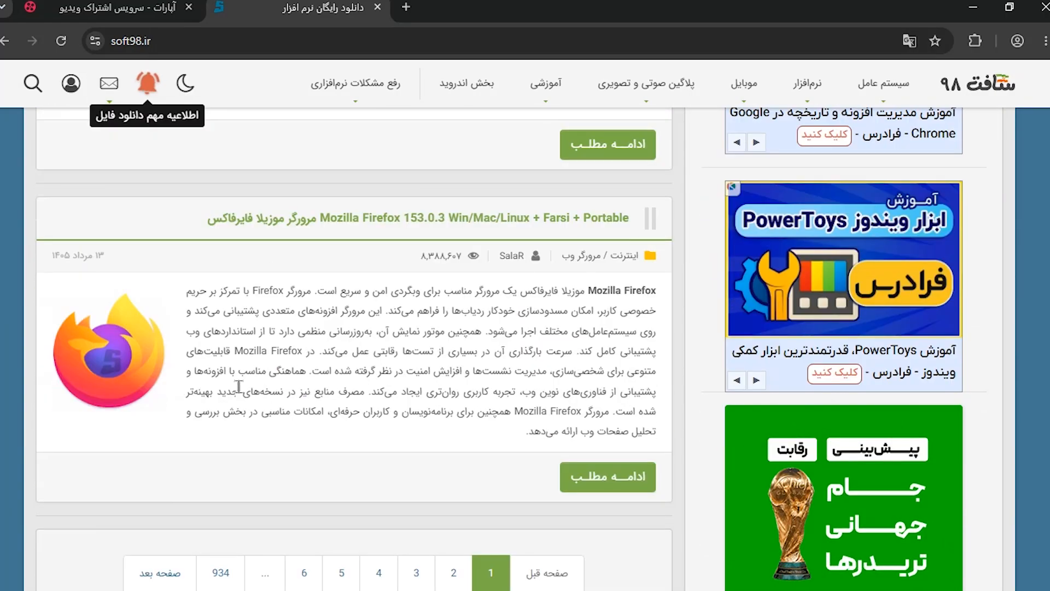
scroll(540, 427, up, 19)
scroll(540, 427, up, 8)
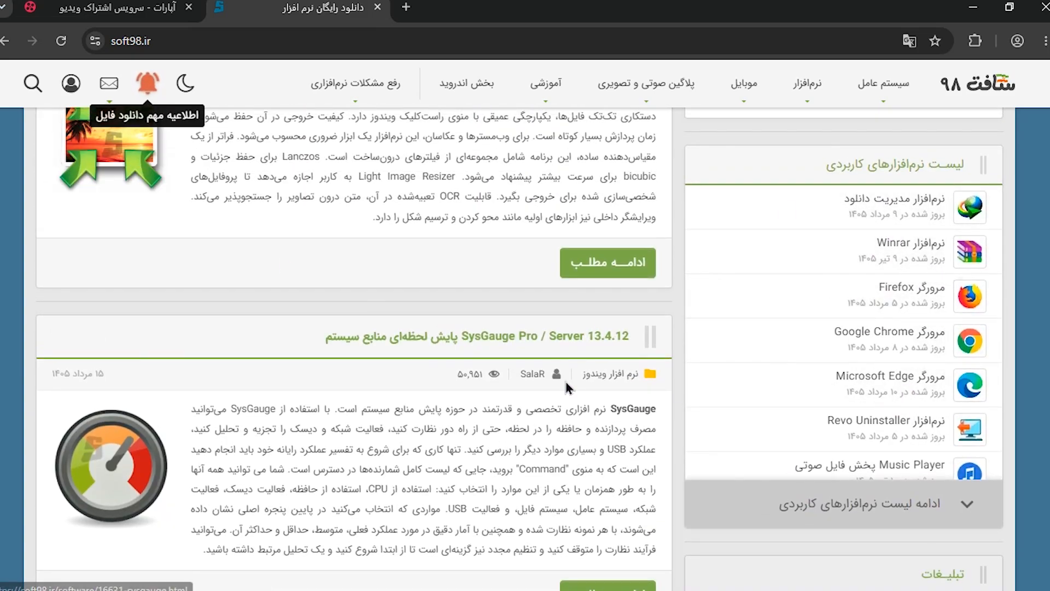
scroll(403, 315, up, 10)
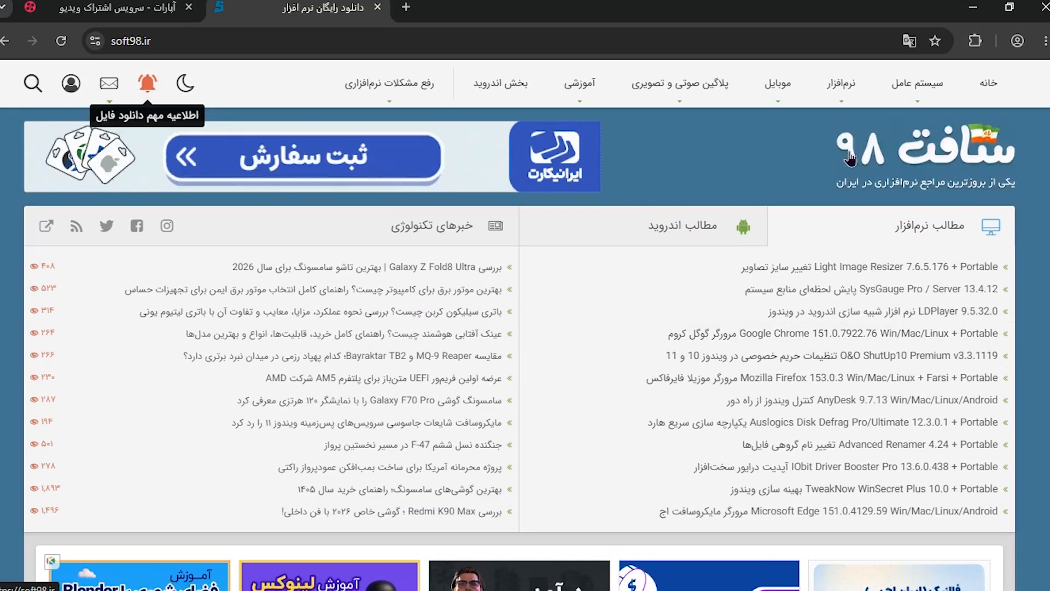
- Search the site for "adobe pr" and open the Adobe Premiere result for Windows
click(35, 88)
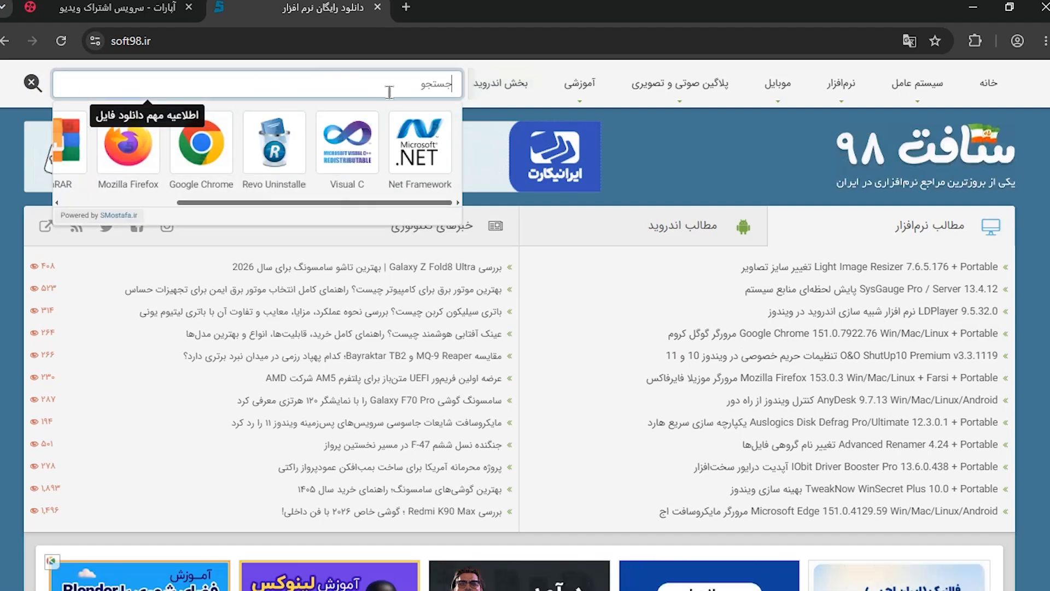
text(adobe)
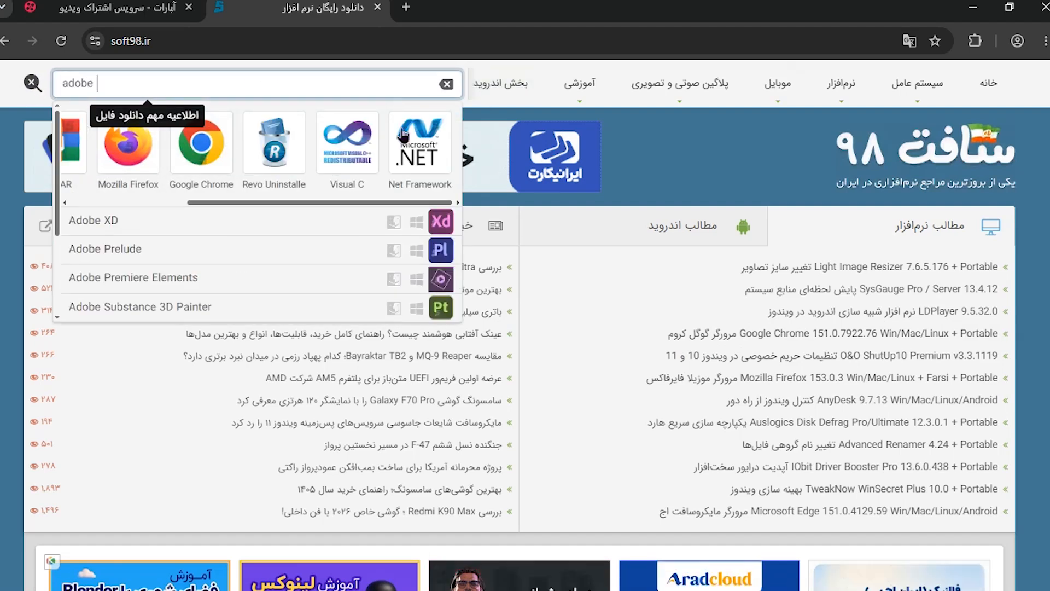
scroll(368, 242, down, 1)
scroll(382, 246, down, 3)
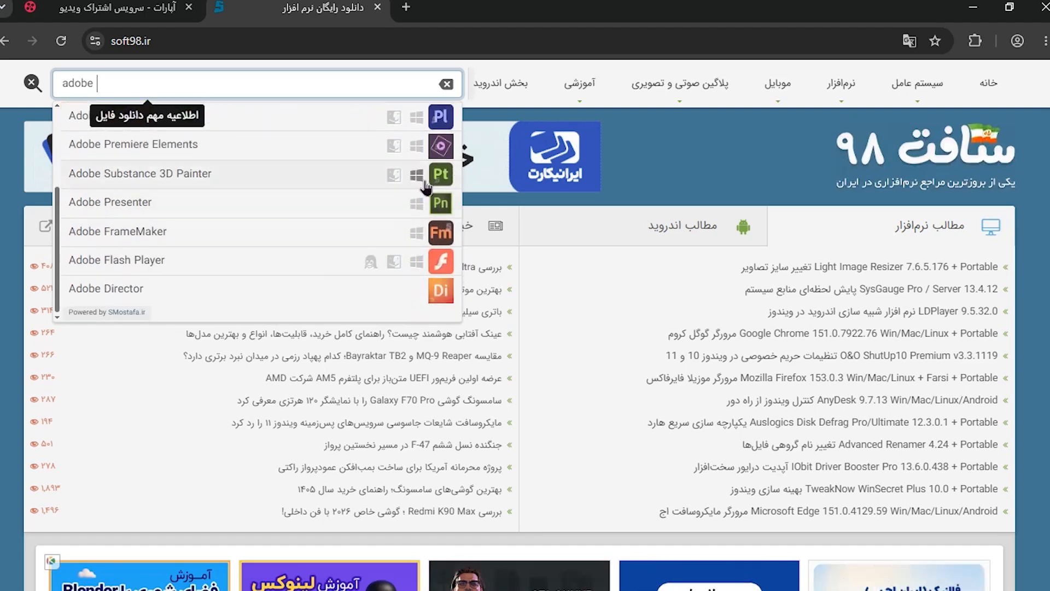
scroll(428, 187, up, 2)
scroll(427, 187, up, 2)
text(pr)
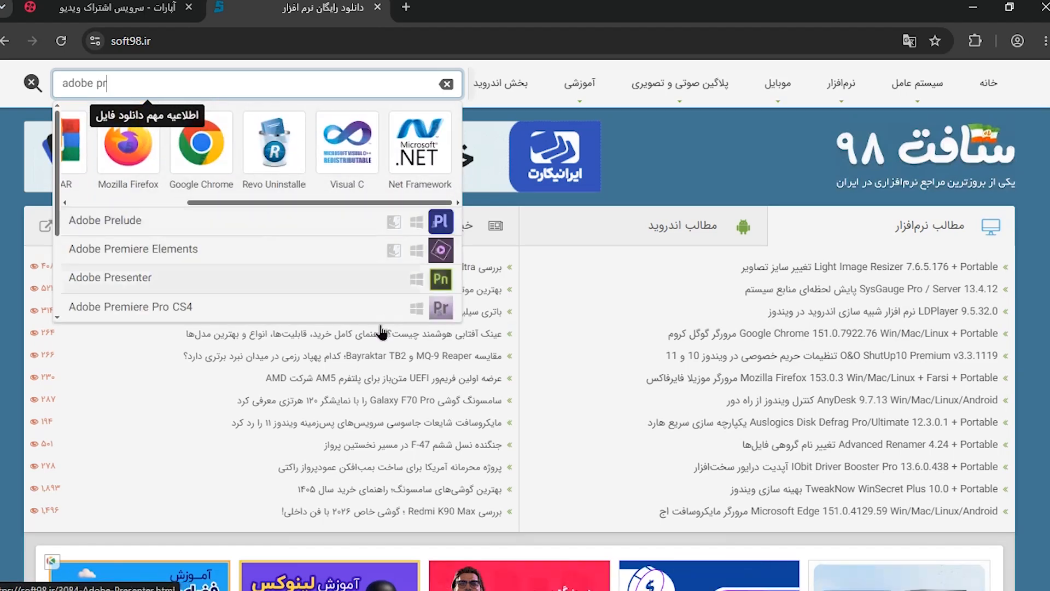
scroll(382, 332, down, 3)
scroll(317, 274, down, 2)
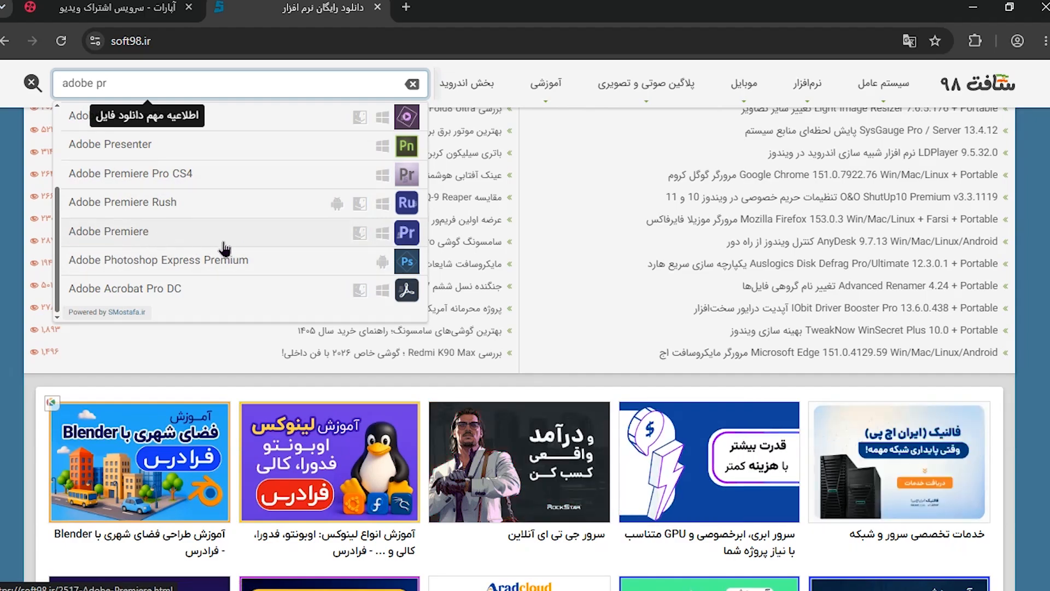
click(384, 241)
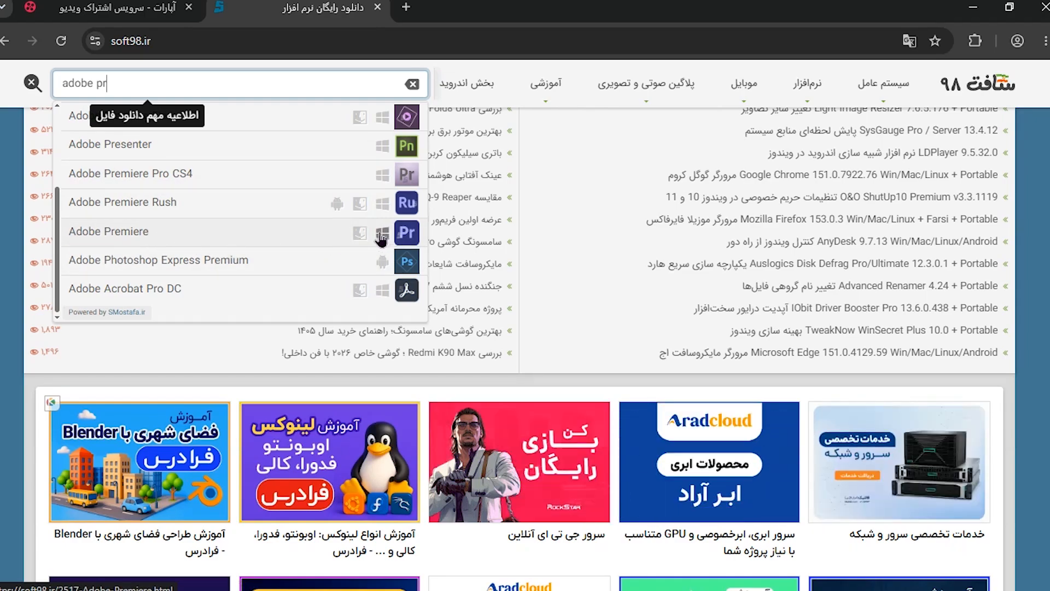
- Examine the Premiere download list, checking the offered versions, file sizes and supported Windows releases
scroll(558, 291, down, 3)
scroll(561, 289, down, 8)
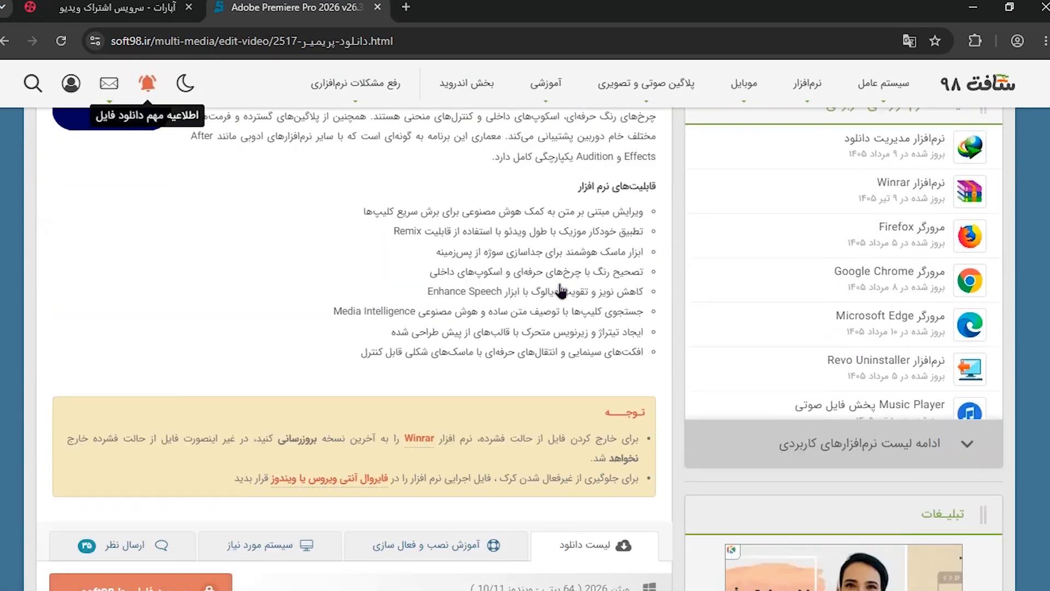
scroll(474, 287, up, 2)
scroll(405, 327, down, 1)
scroll(404, 327, down, 5)
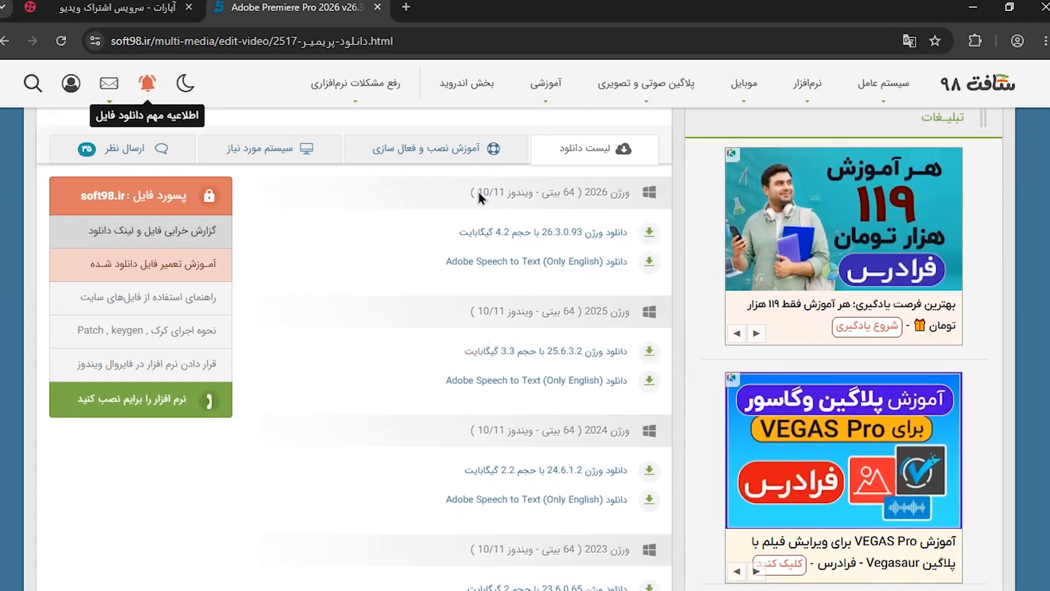
drag(478, 192, 543, 192)
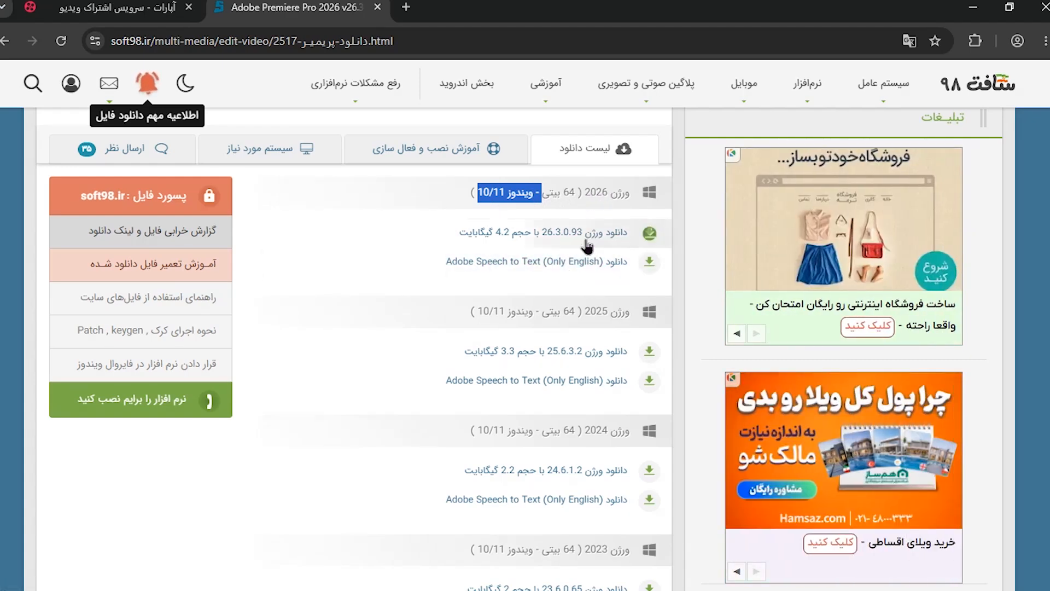
scroll(592, 274, down, 3)
scroll(585, 334, down, 4)
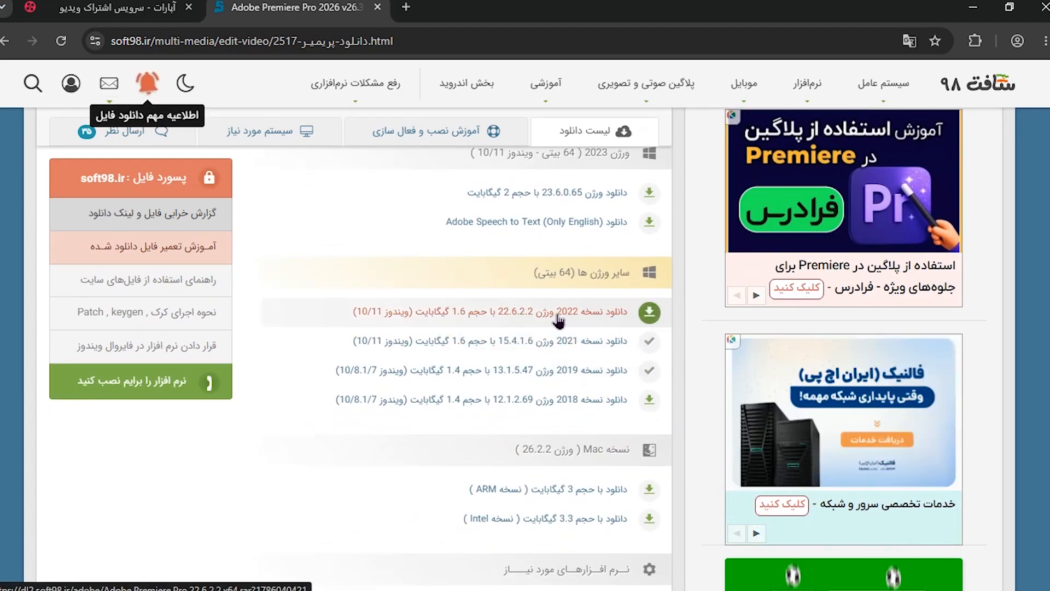
scroll(394, 335, up, 6)
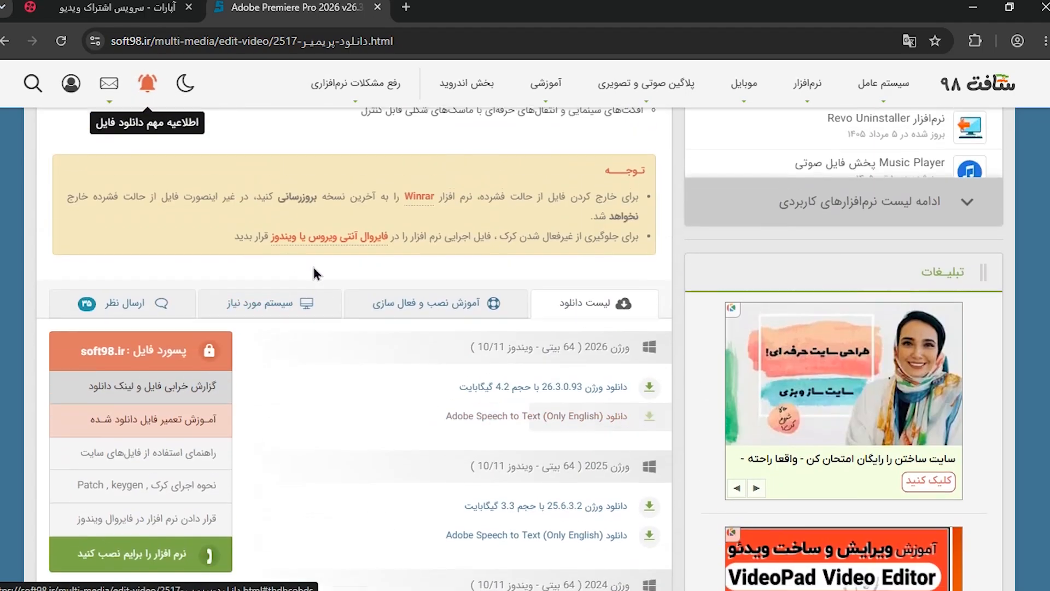
- Open Premiere's system requirements and examine the Windows and RAM requirements for v2018
click(276, 317)
scroll(337, 382, down, 4)
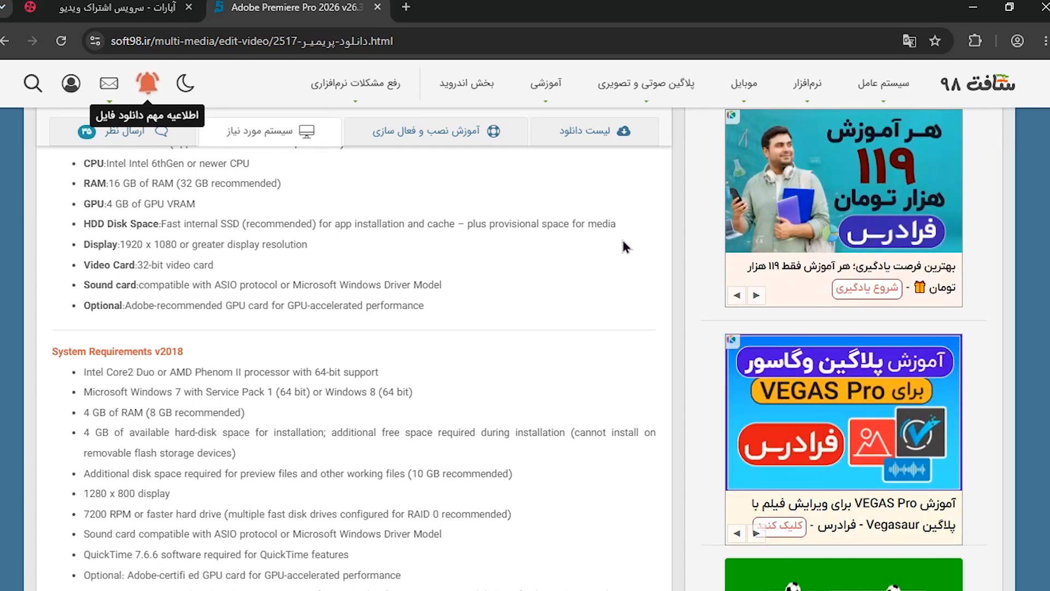
scroll(626, 247, down, 2)
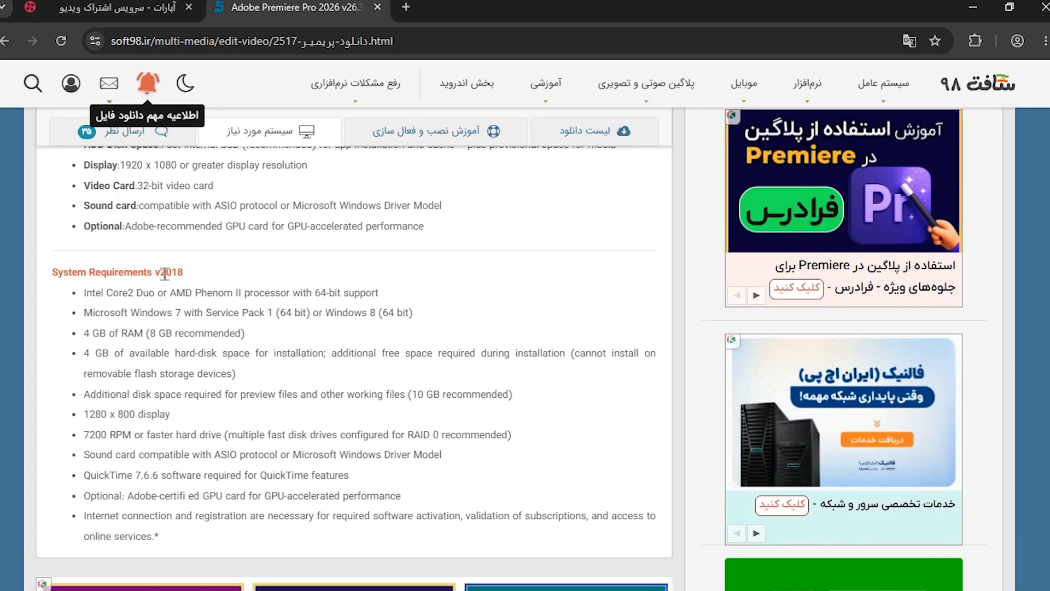
drag(166, 272, 200, 284)
drag(82, 333, 271, 342)
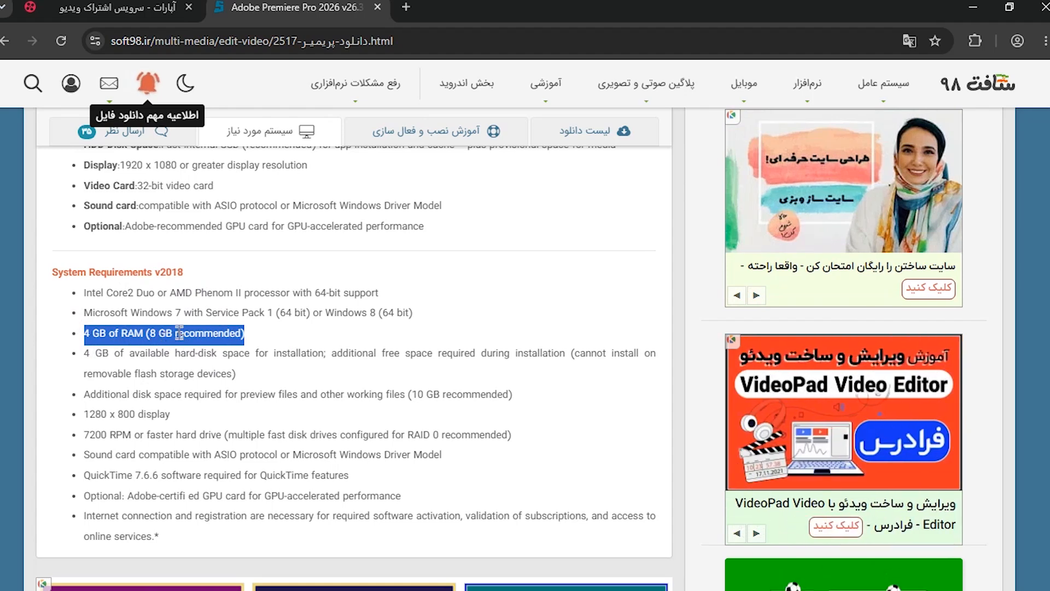
drag(132, 313, 217, 313)
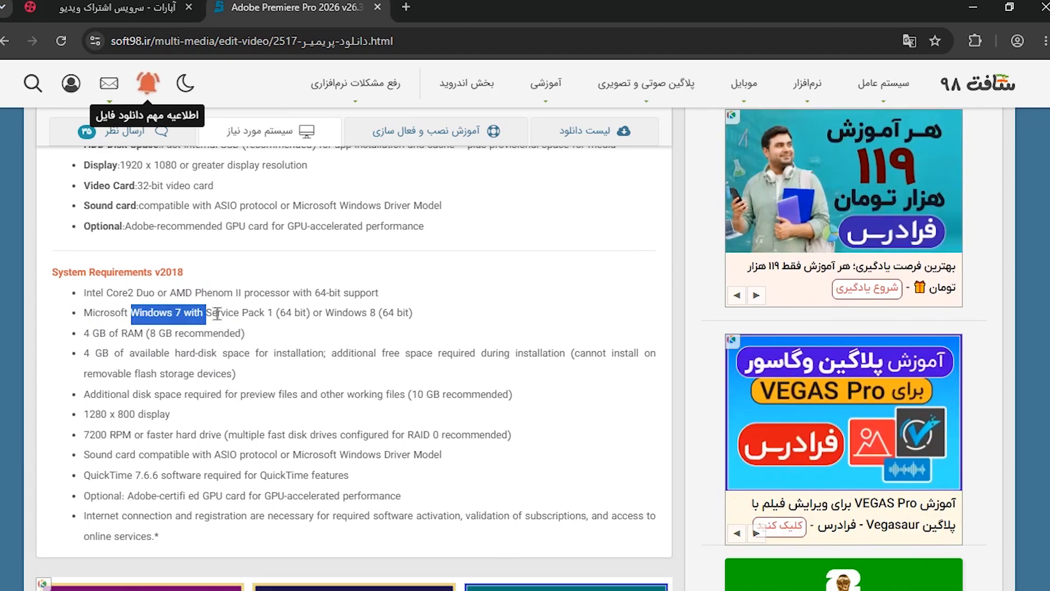
click(250, 309)
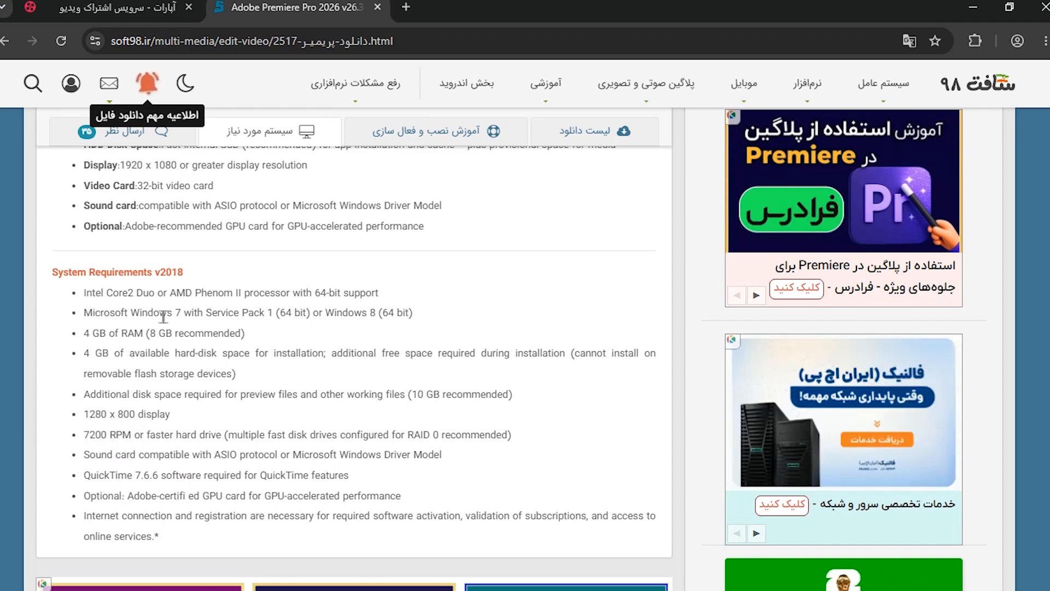
- Examine the system requirements for v2020~2026, highlighting the version range and the RAM requirement
scroll(269, 381, up, 3)
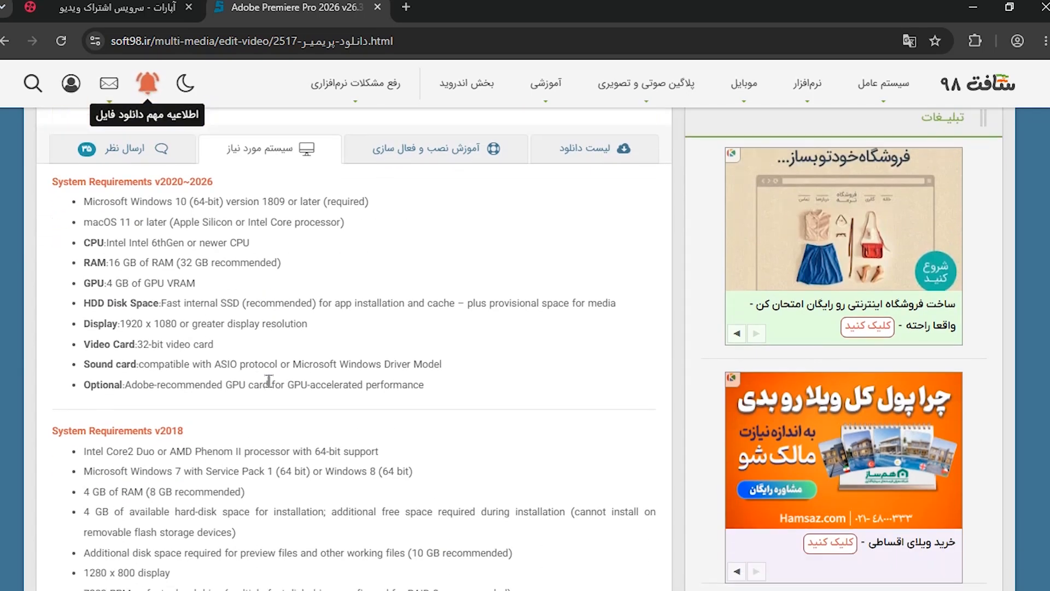
scroll(269, 382, up, 2)
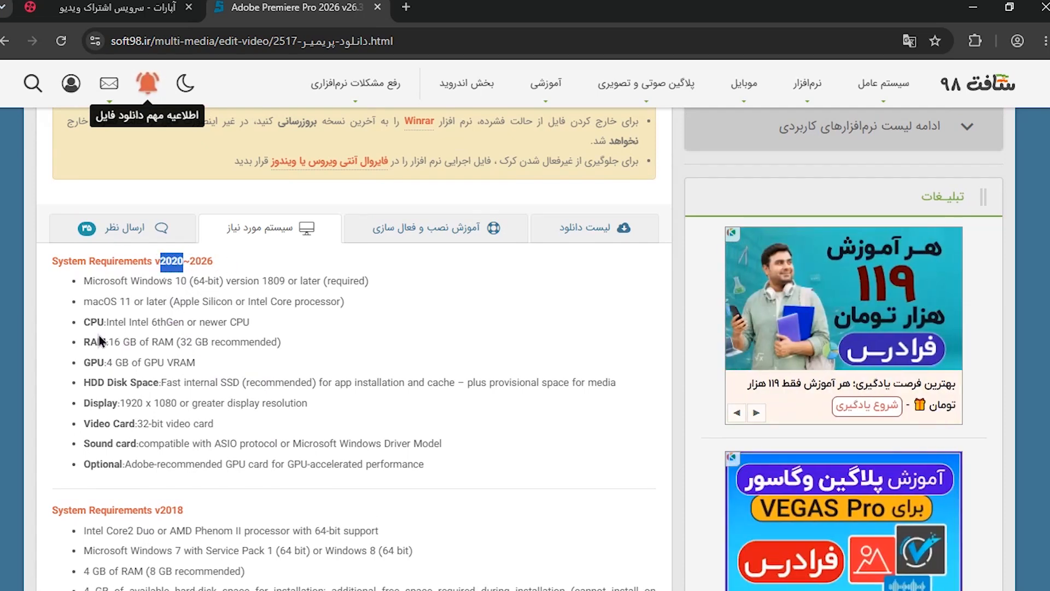
drag(189, 341, 192, 342)
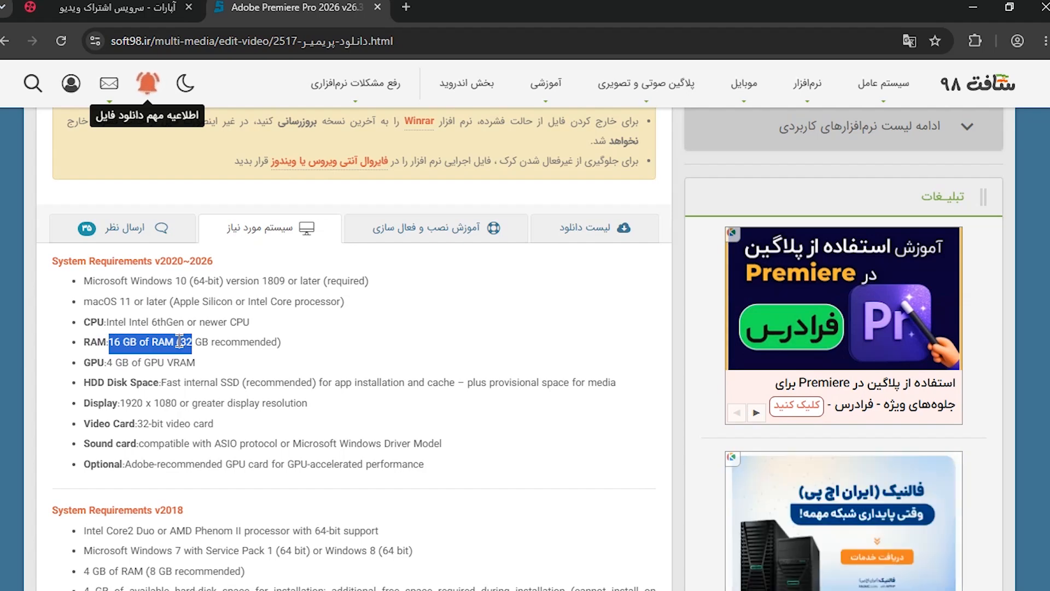
click(179, 342)
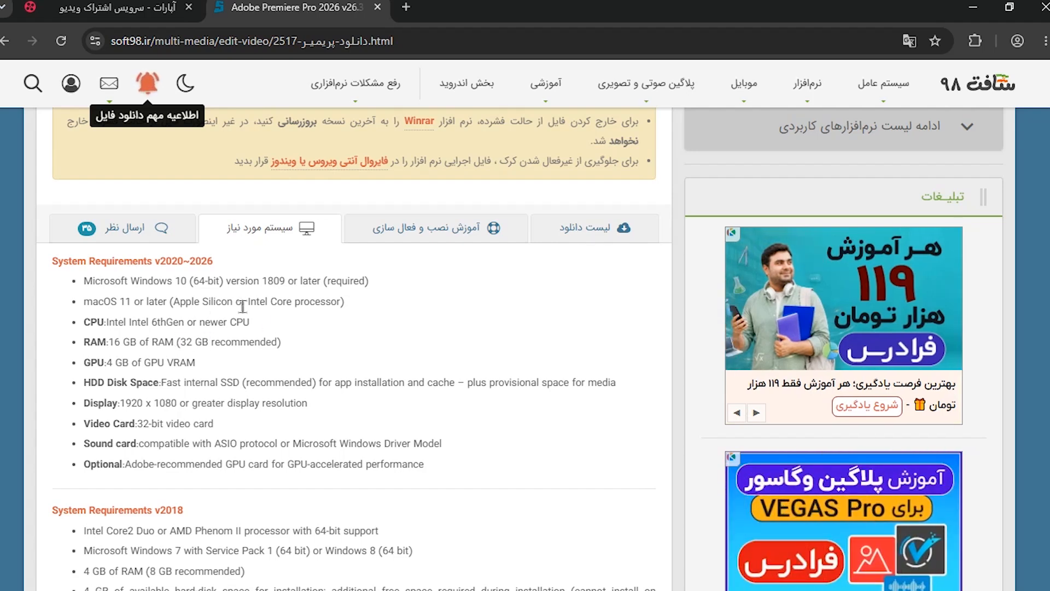
drag(188, 261, 214, 260)
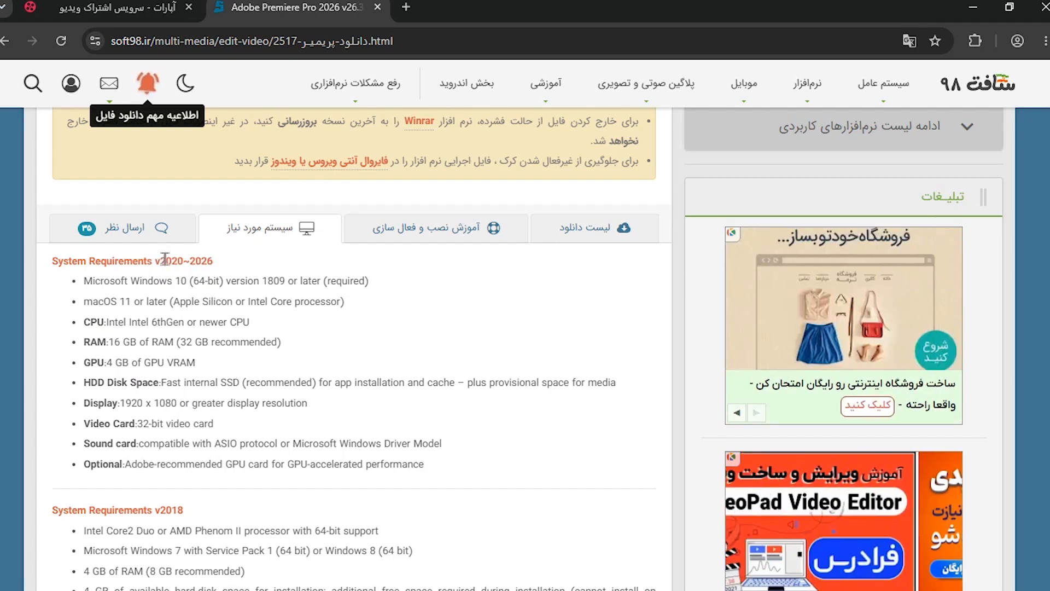
drag(165, 262, 181, 262)
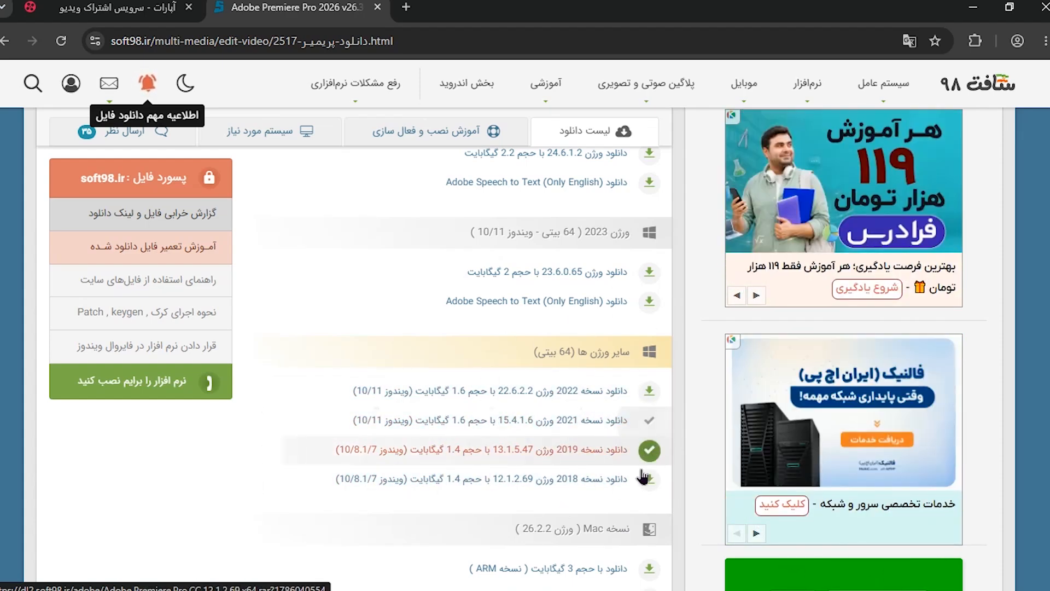
- Return to the download list and compare the Windows downloads from the 2018 to the 2026 version
scroll(492, 377, up, 7)
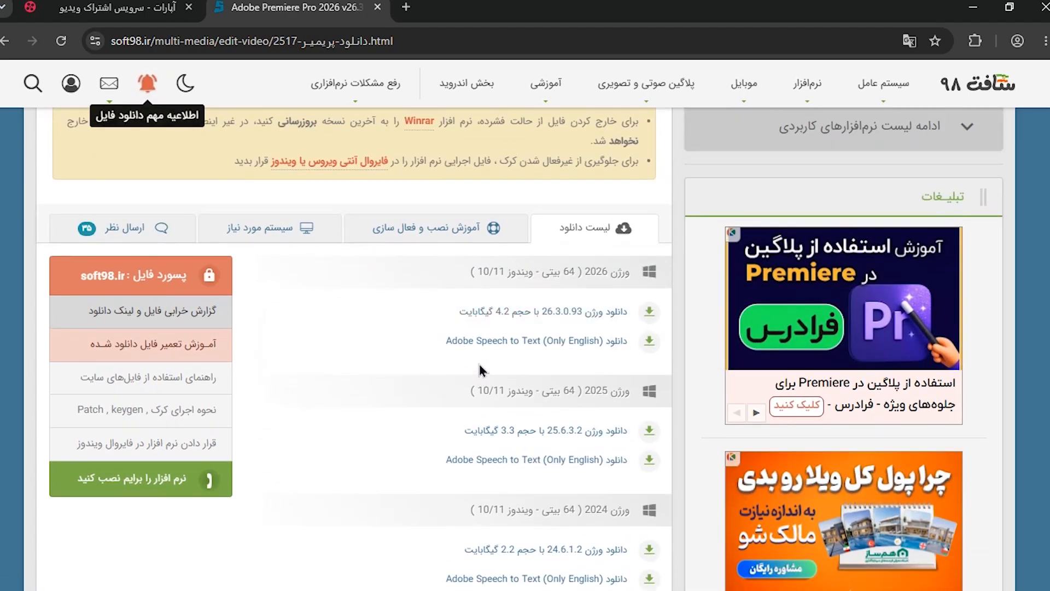
scroll(478, 362, down, 6)
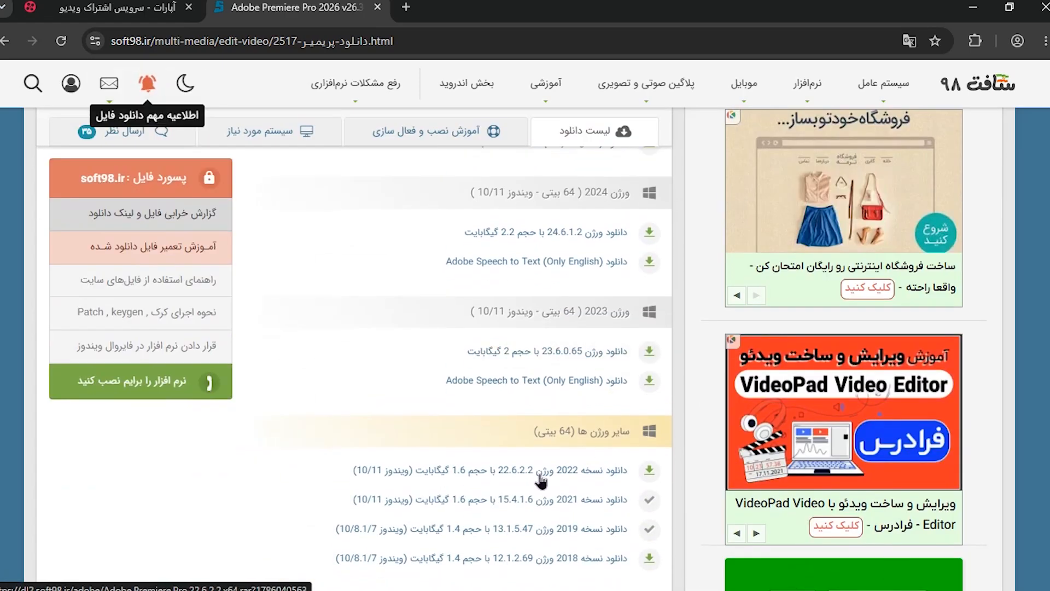
scroll(542, 480, down, 1)
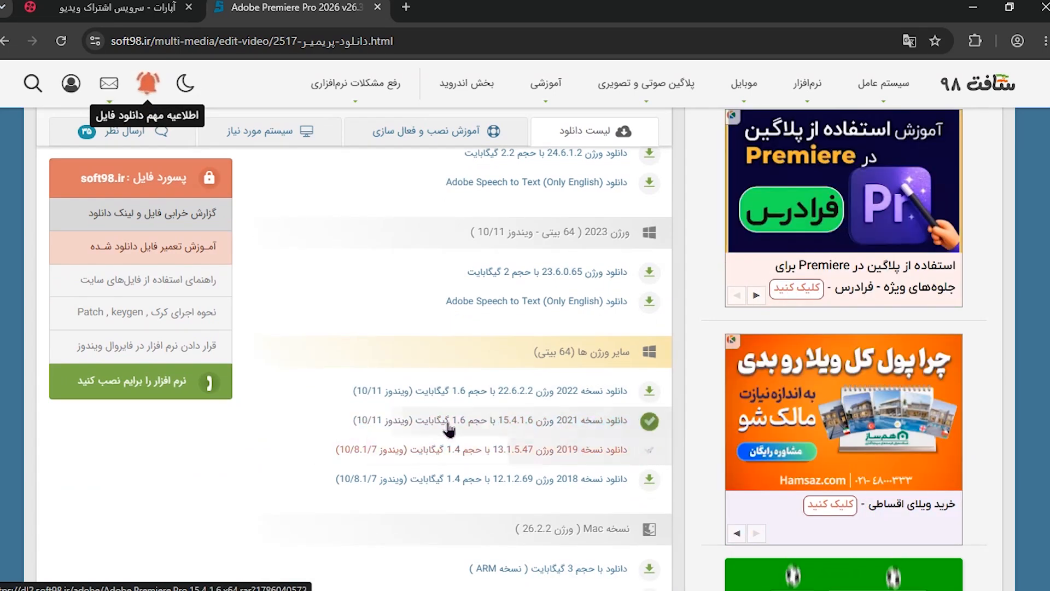
scroll(525, 429, up, 4)
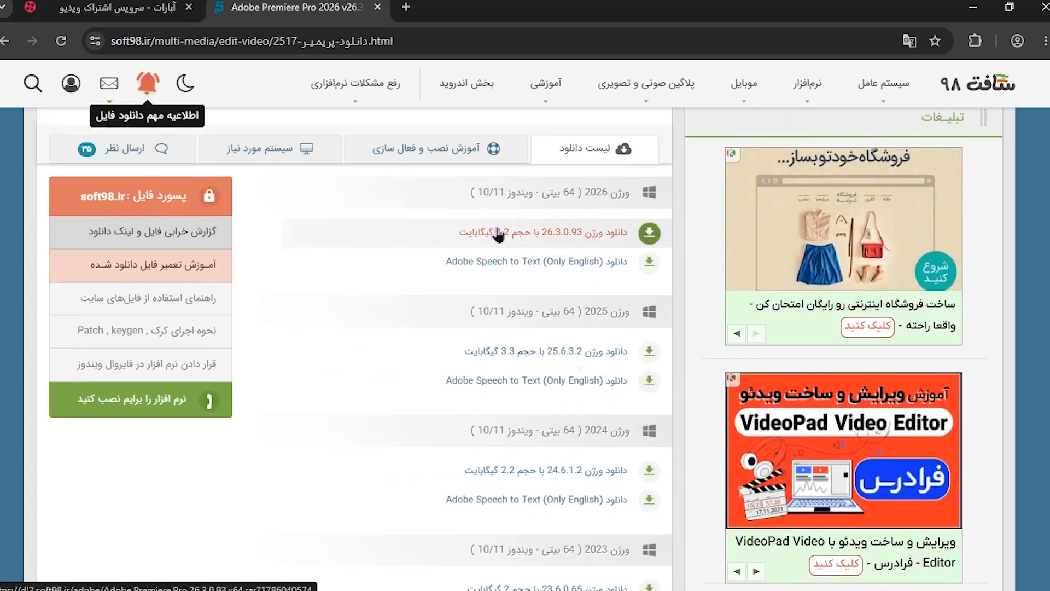
- Search the web for "پریمیر 2020" in a new tab and open the bitgraph.ir download page
scroll(495, 251, up, 1)
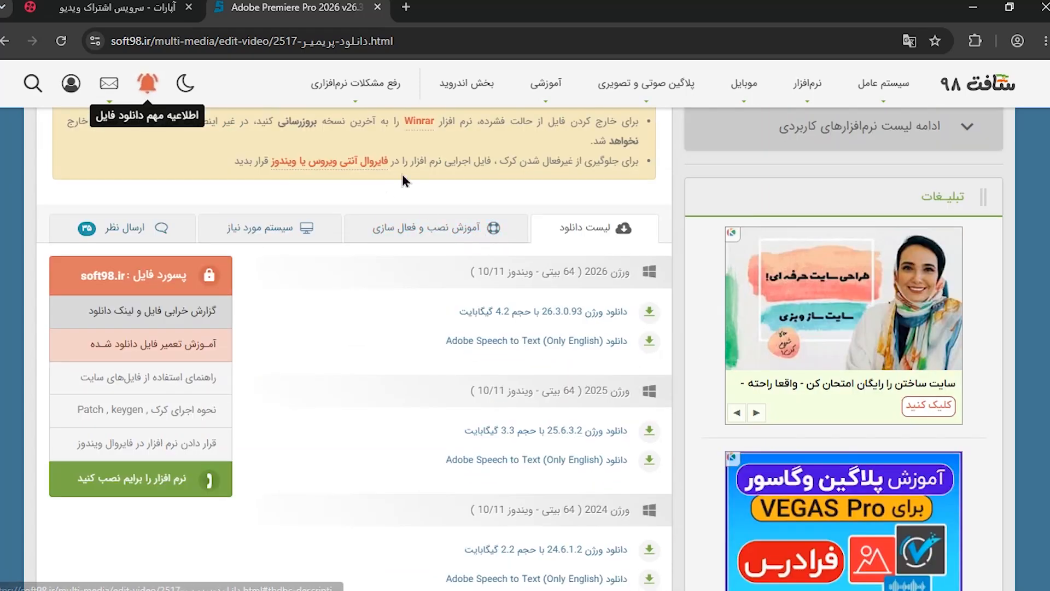
key(ctrl+t)
text(پریم)
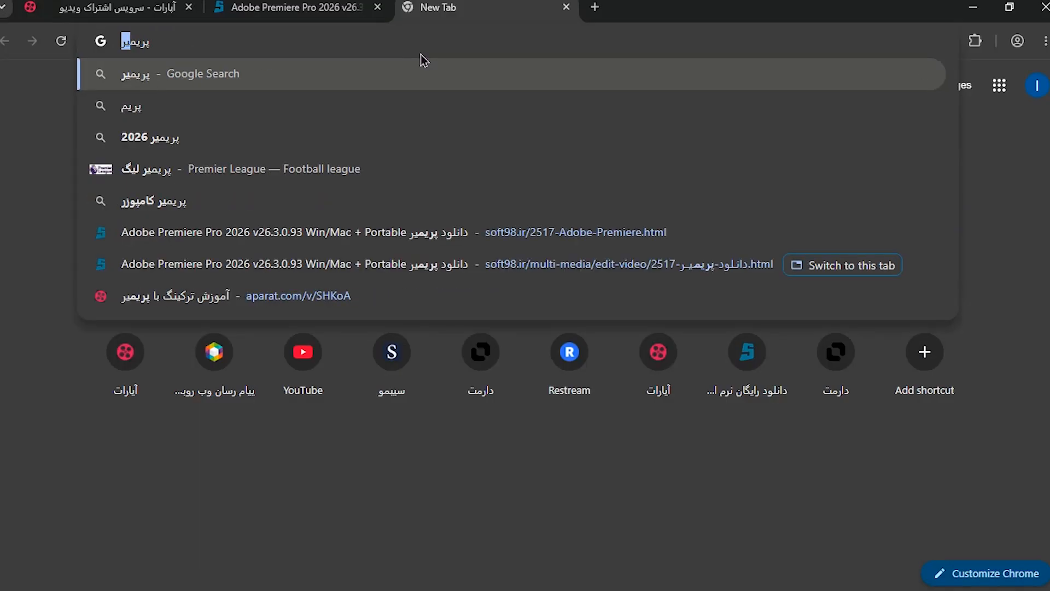
text(یر 2020)
key(Return)
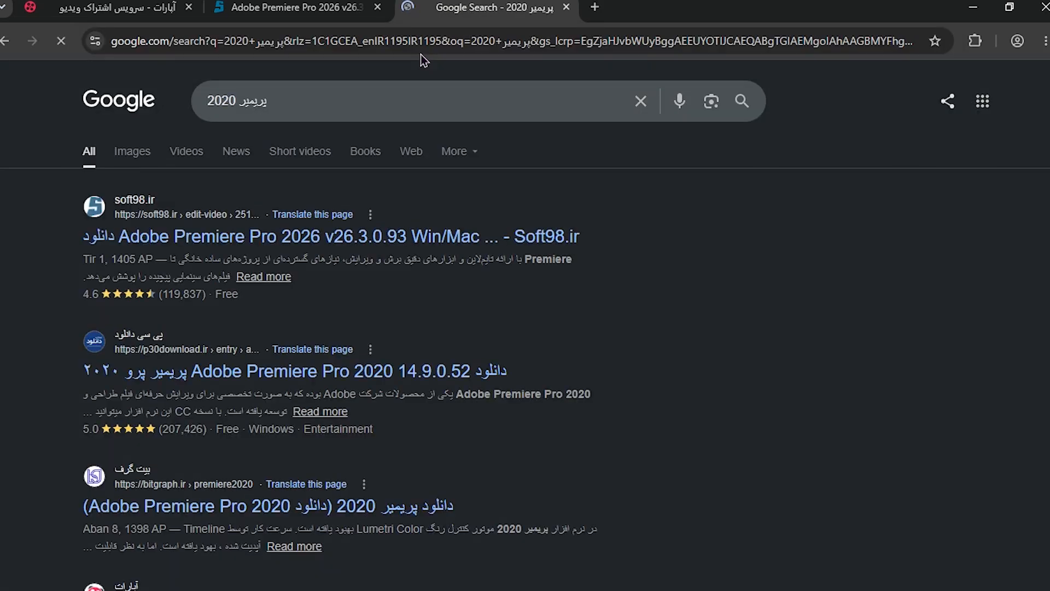
scroll(312, 320, down, 1)
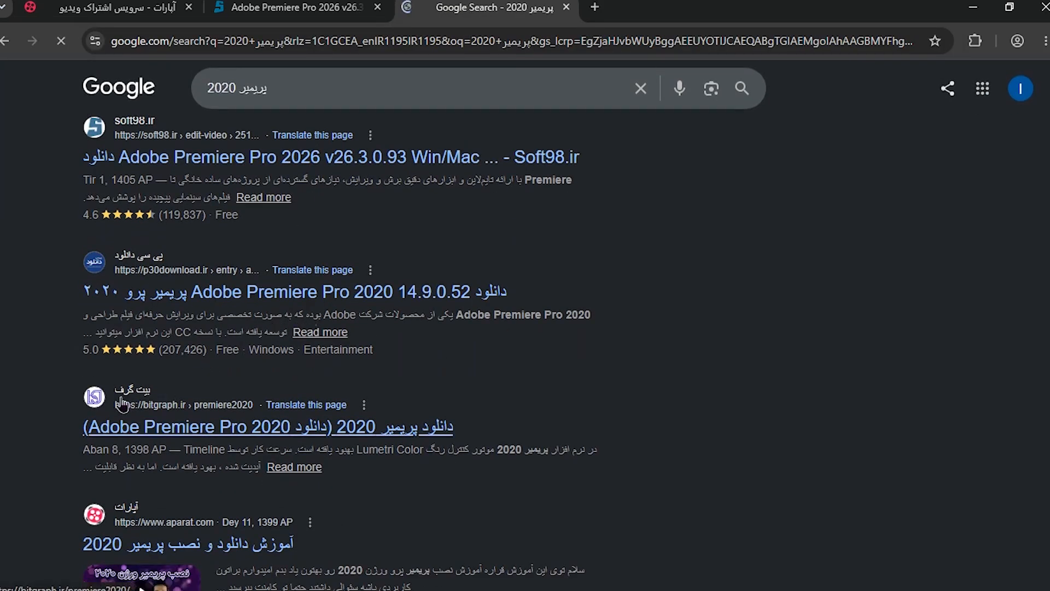
click(172, 436)
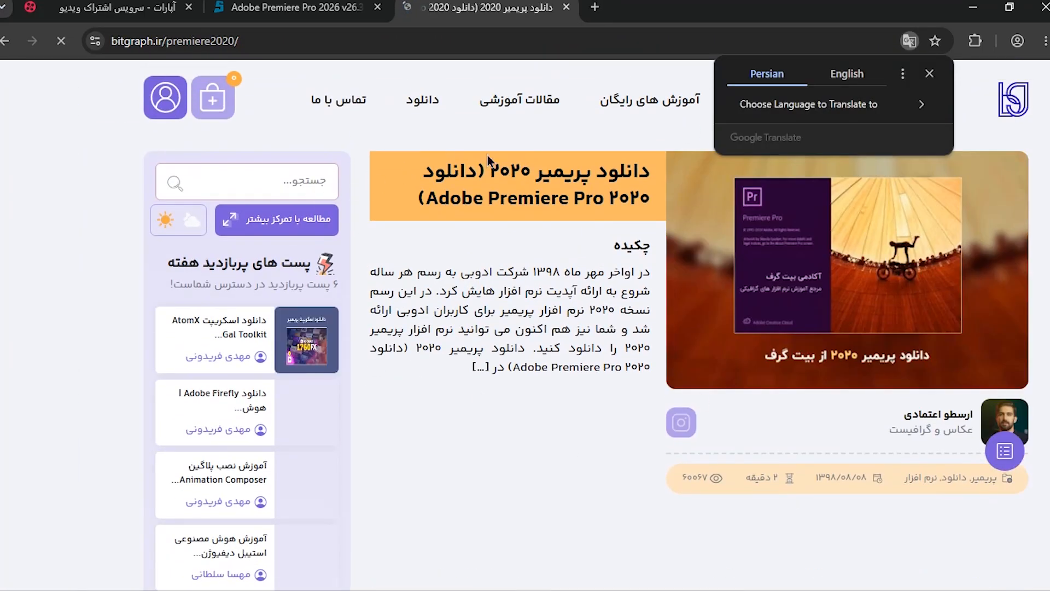
- Locate the Premiere 2020 version 14.0.0.572 download on the bitgraph.ir page, and highlight the archive password given on the soft98.ir page
scroll(708, 390, down, 10)
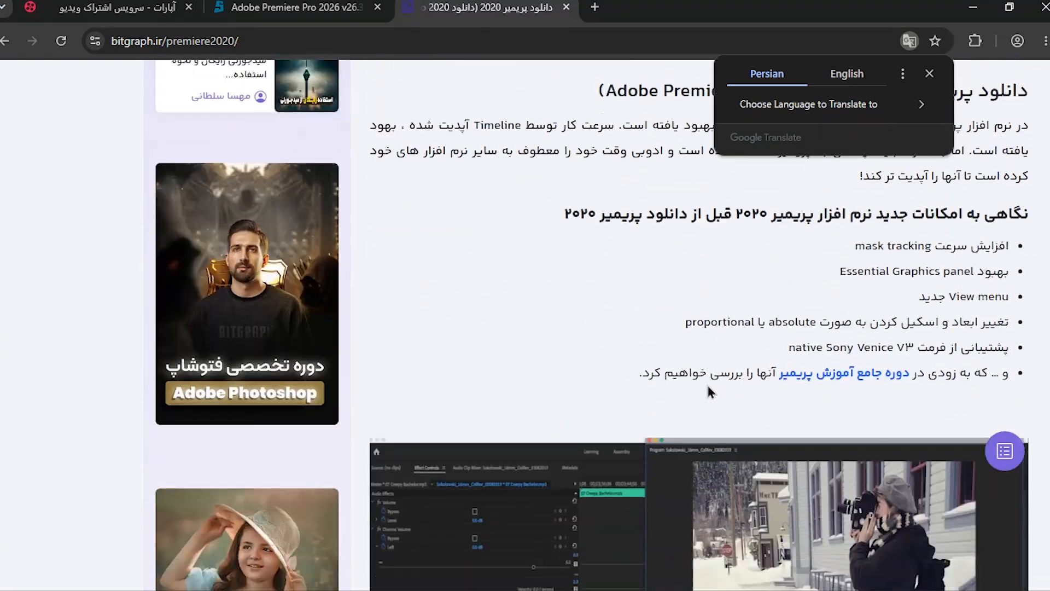
scroll(709, 390, down, 20)
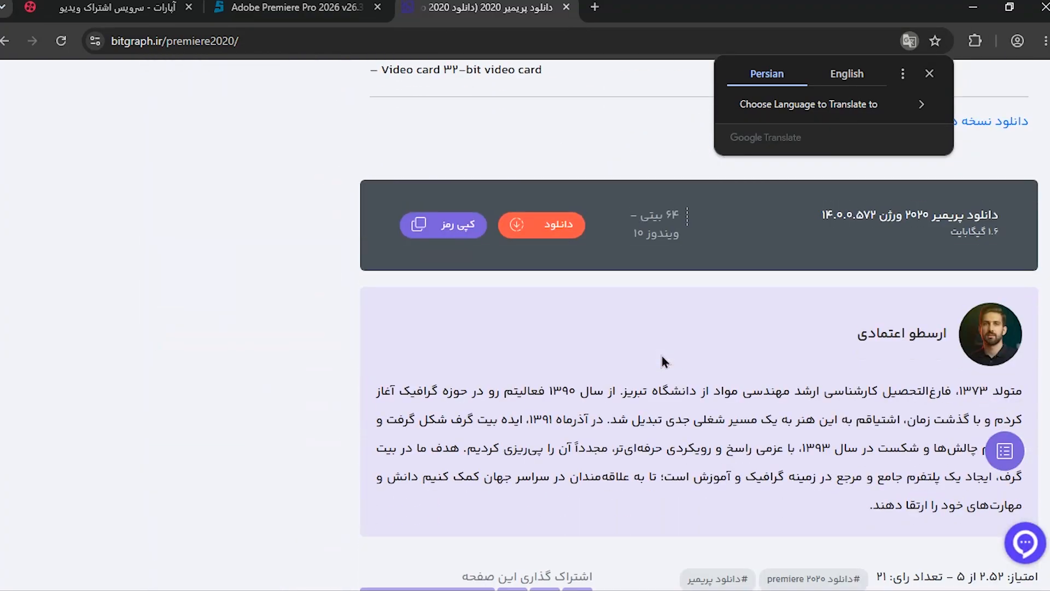
scroll(661, 356, up, 1)
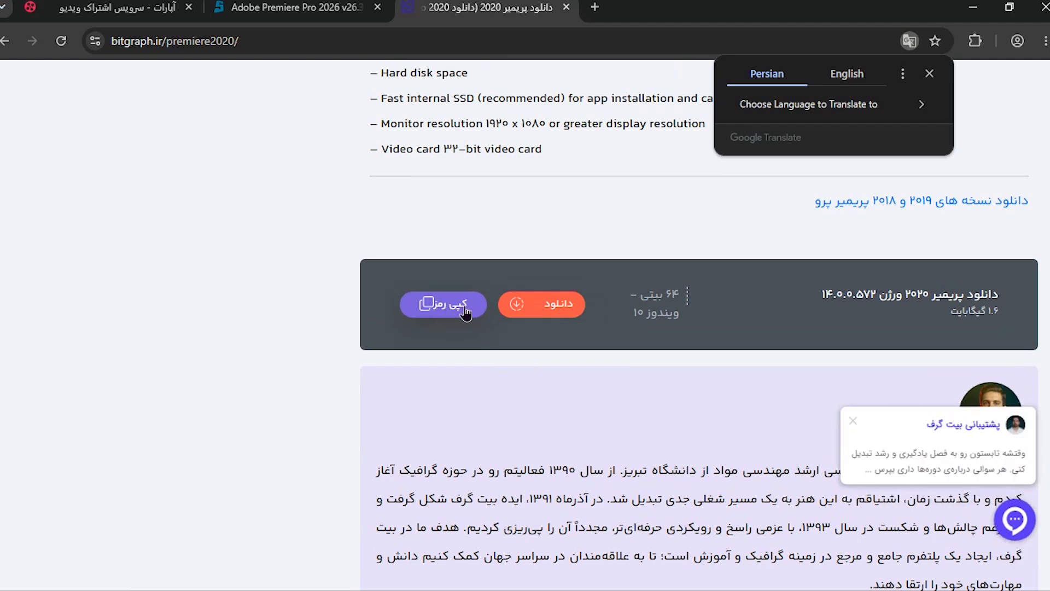
click(296, 7)
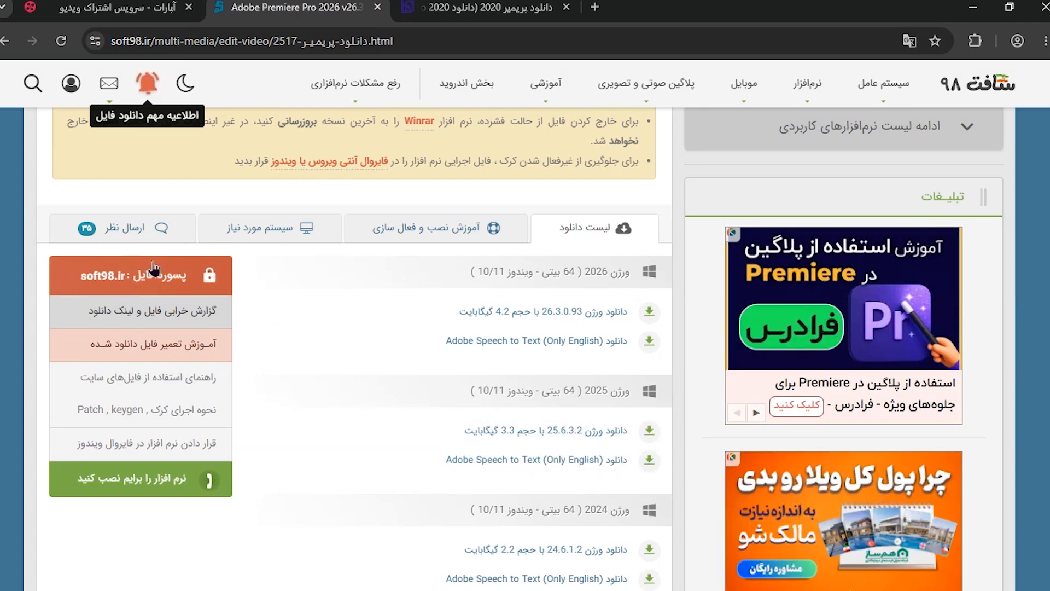
click(121, 276)
key(ctrl+Tab)
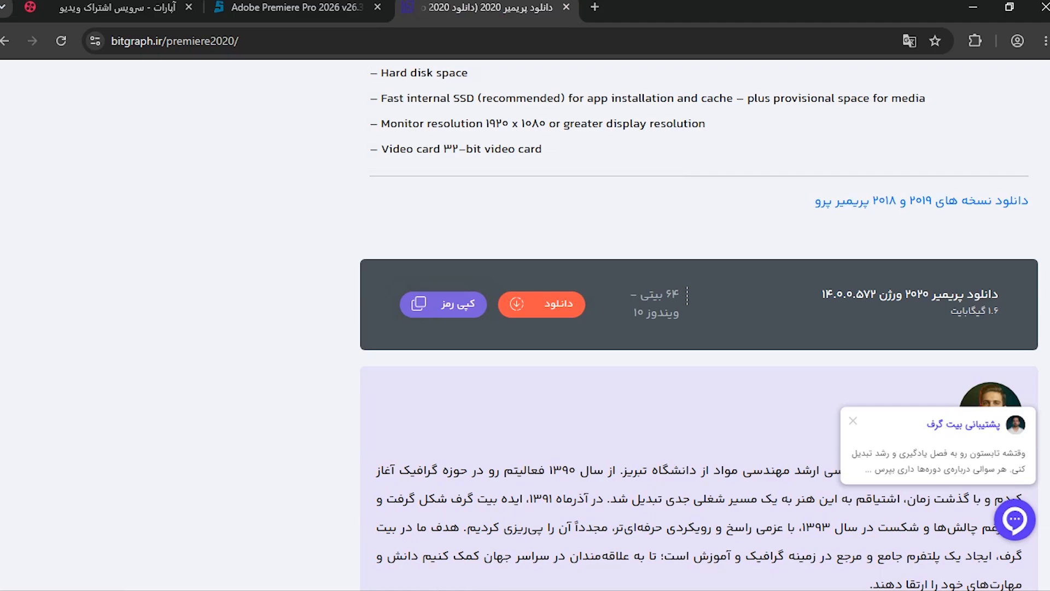
- Switch to File Explorer, open the پریمیر 2020 folder on drive E, enlarge its icons and select the Premiere archive
click(973, 7)
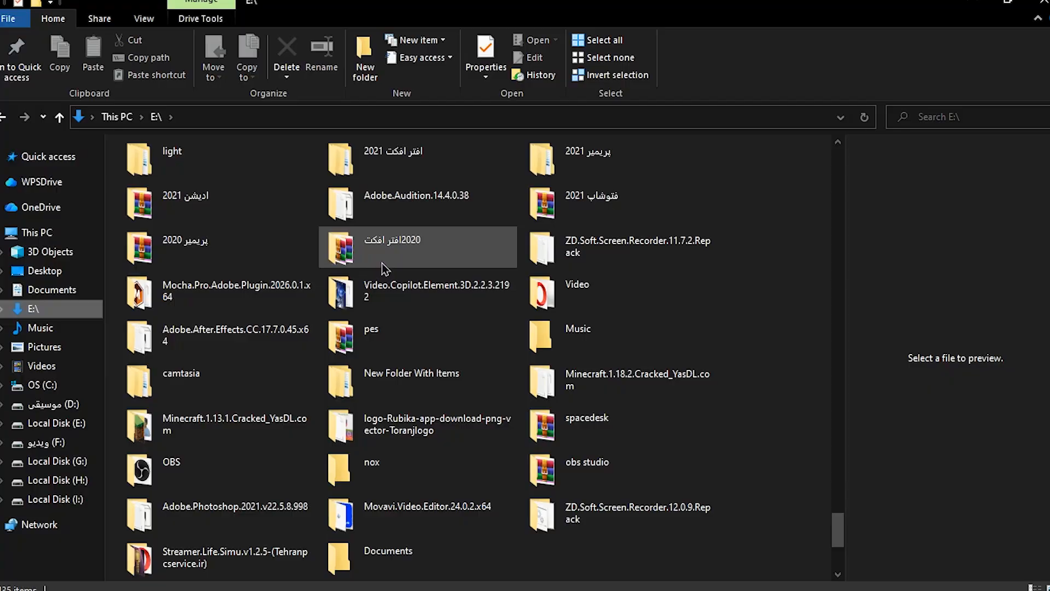
double_click(181, 247)
click(226, 185)
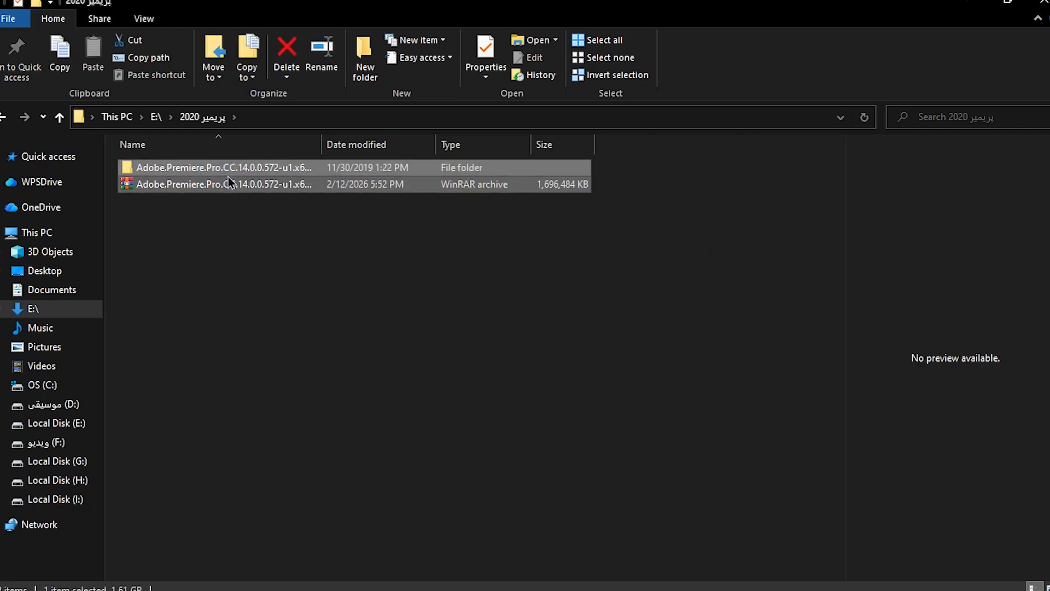
click(288, 286)
scroll(306, 291, up, 3)
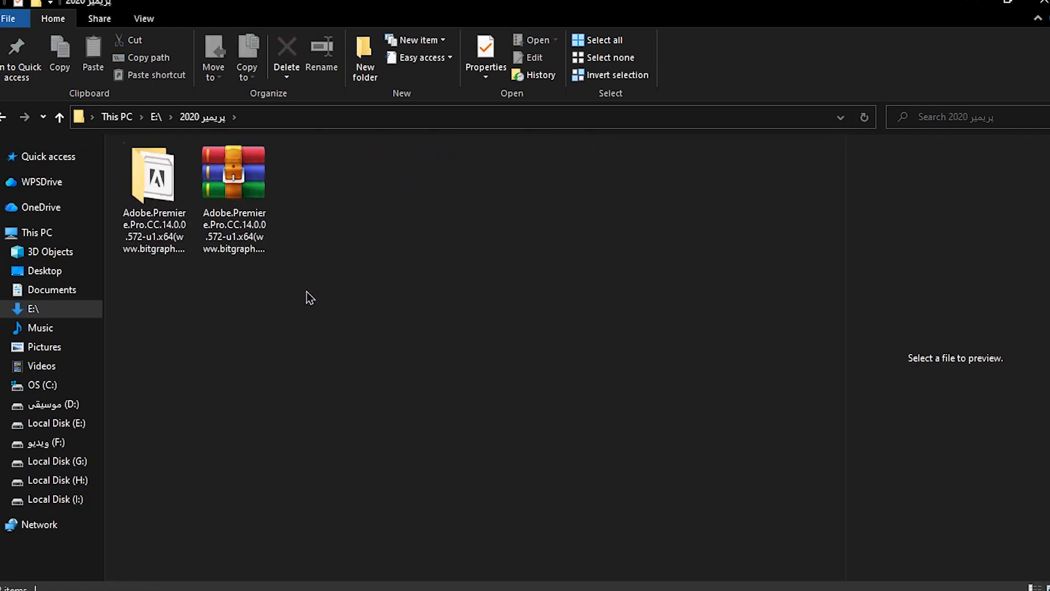
scroll(306, 291, up, 2)
click(366, 203)
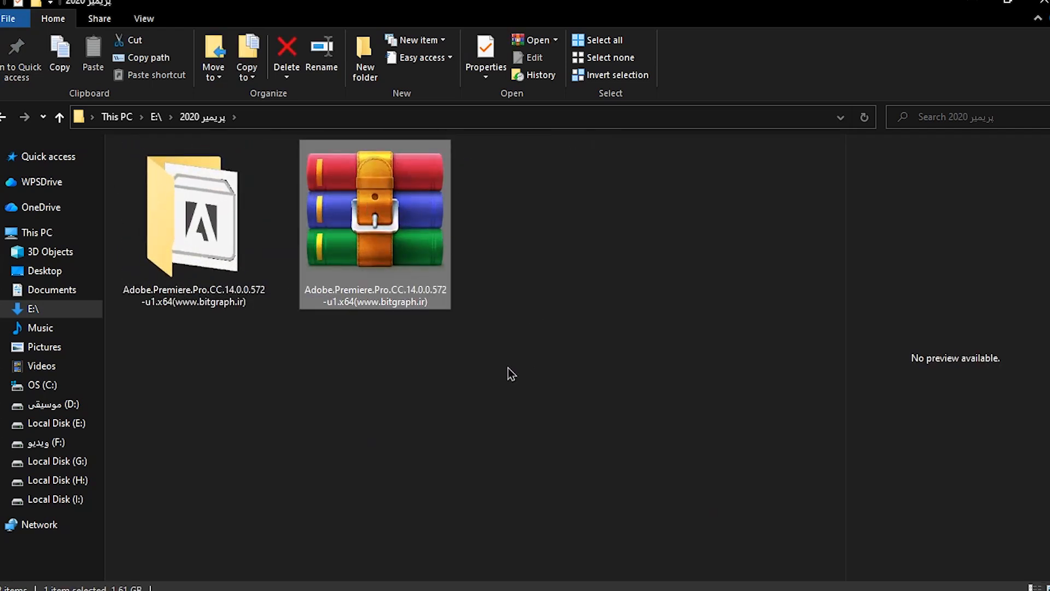
- Try to extract the Premiere Pro 14.0.0.572 archive into the current folder, pasting the archive password
right_click(386, 190)
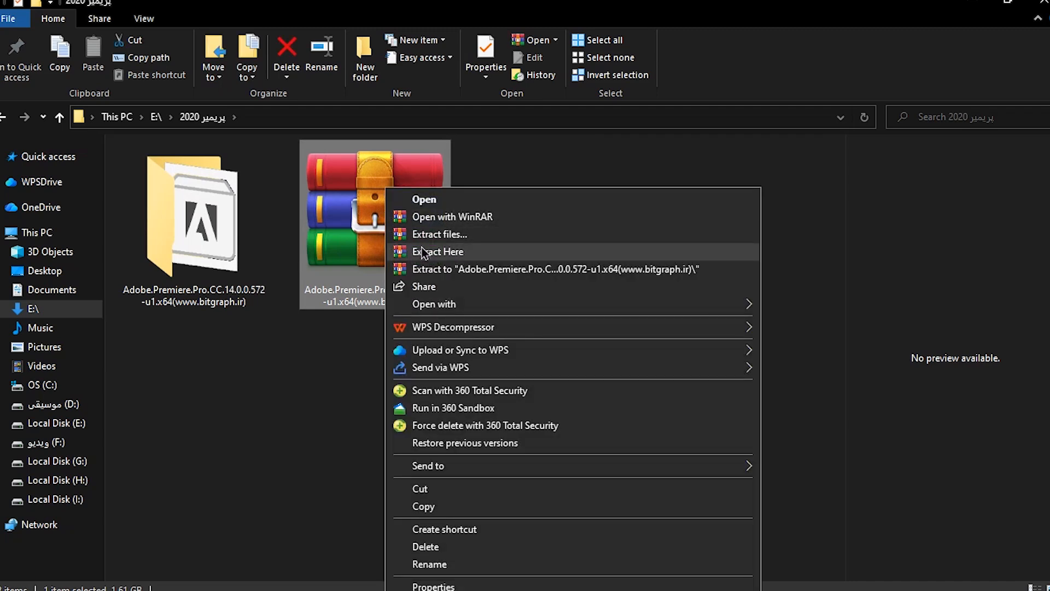
click(423, 250)
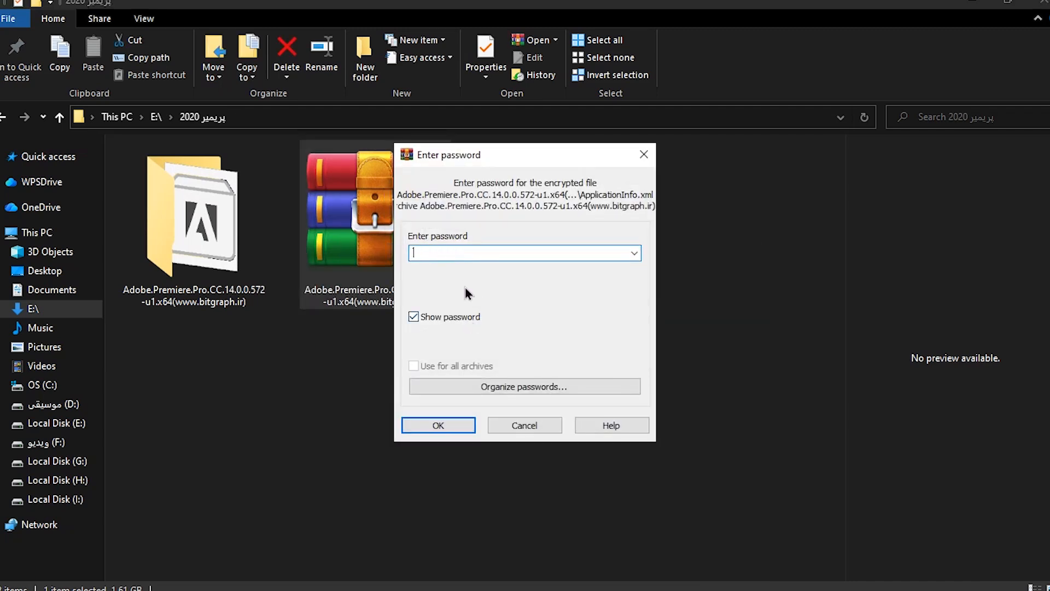
key(ctrl+v)
drag(476, 254, 409, 254)
click(432, 255)
click(643, 155)
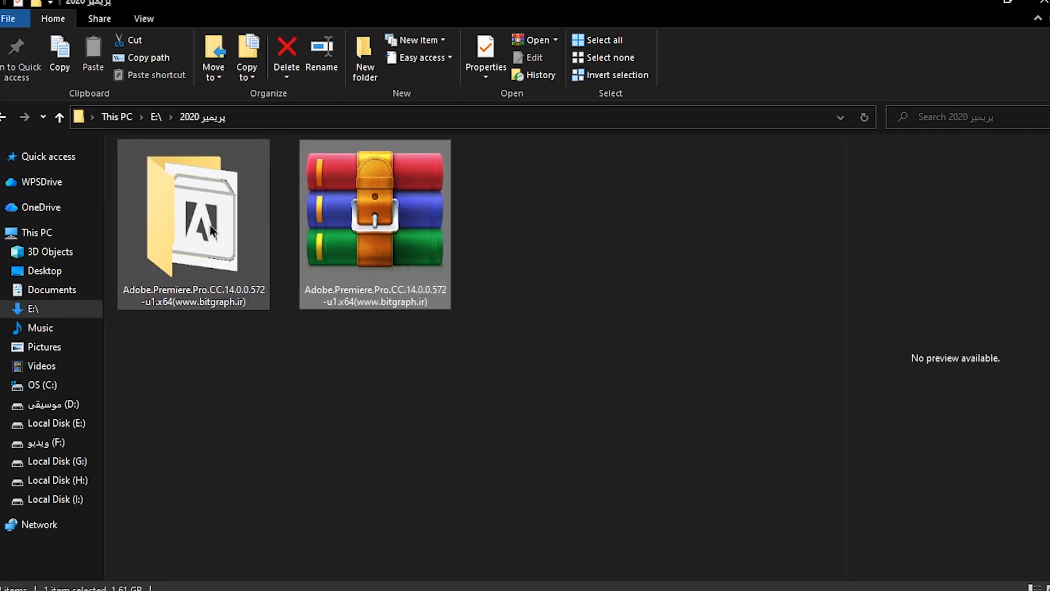
- Open the already extracted Premiere Pro 14.0.0.572 folder, look over its contents and launch Set-up
double_click(168, 225)
drag(253, 274, 142, 165)
click(163, 232)
drag(529, 270, 351, 166)
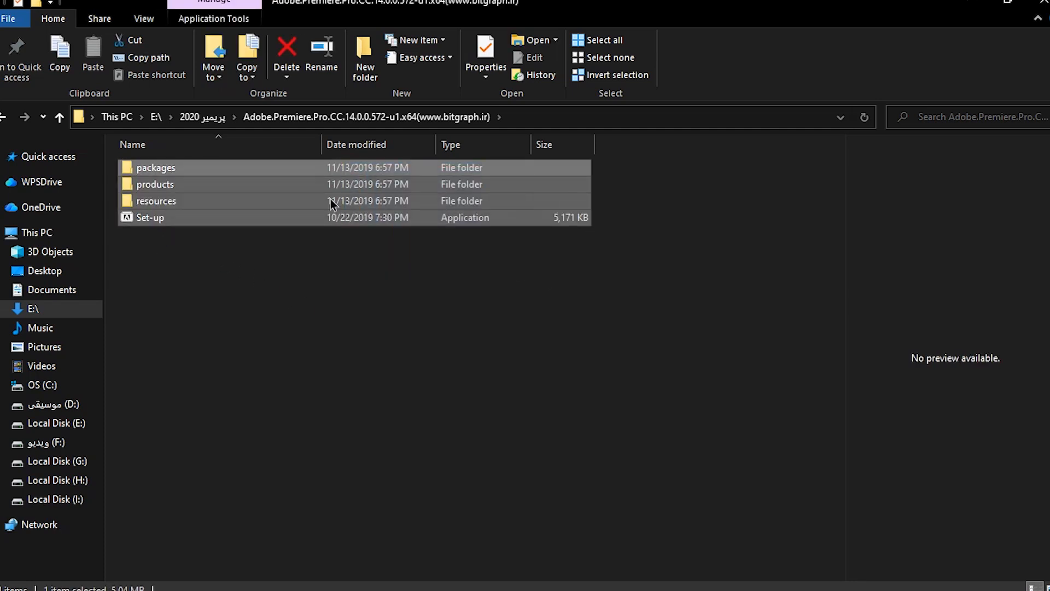
click(317, 238)
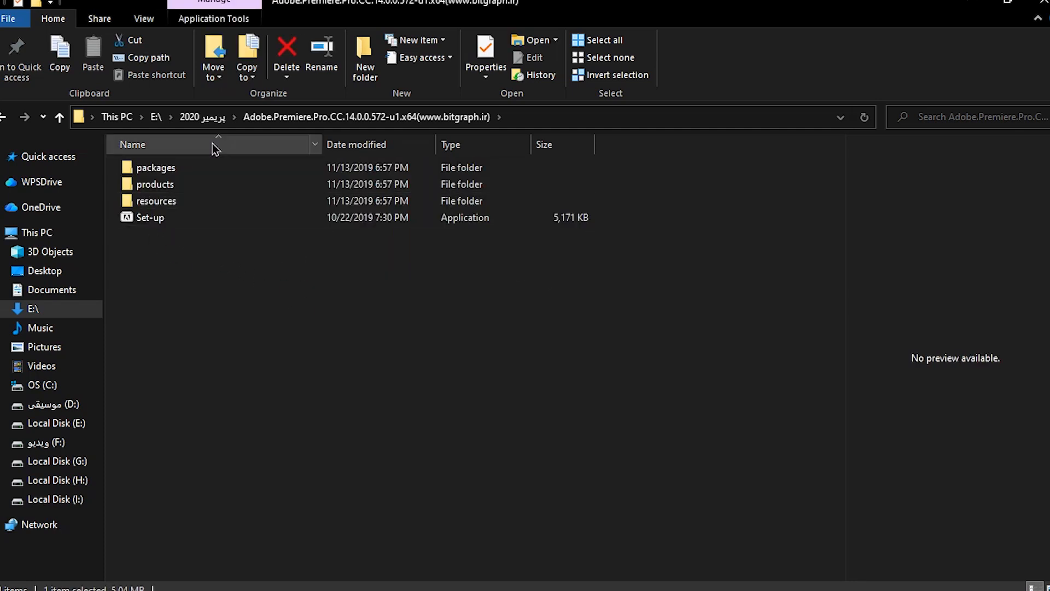
double_click(159, 222)
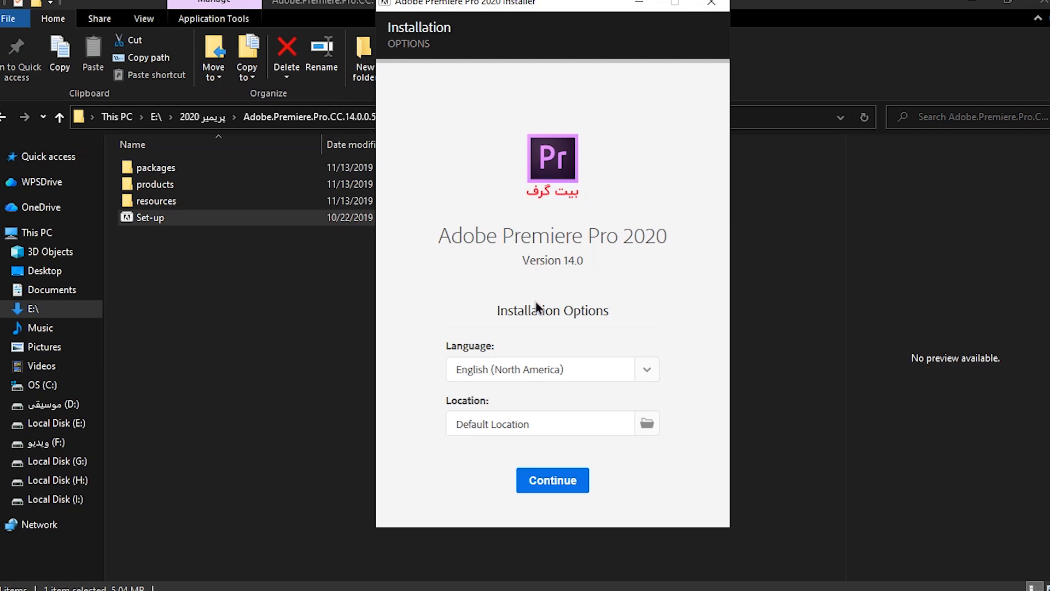
- Browse the installer's available languages and keep English (North America)
click(547, 369)
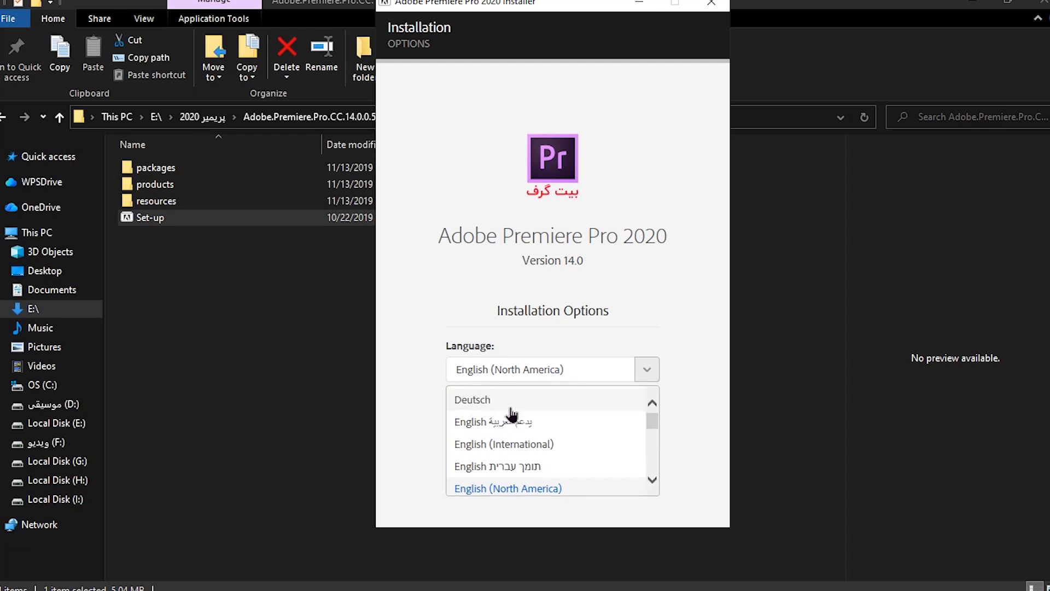
scroll(506, 411, down, 5)
scroll(476, 440, up, 2)
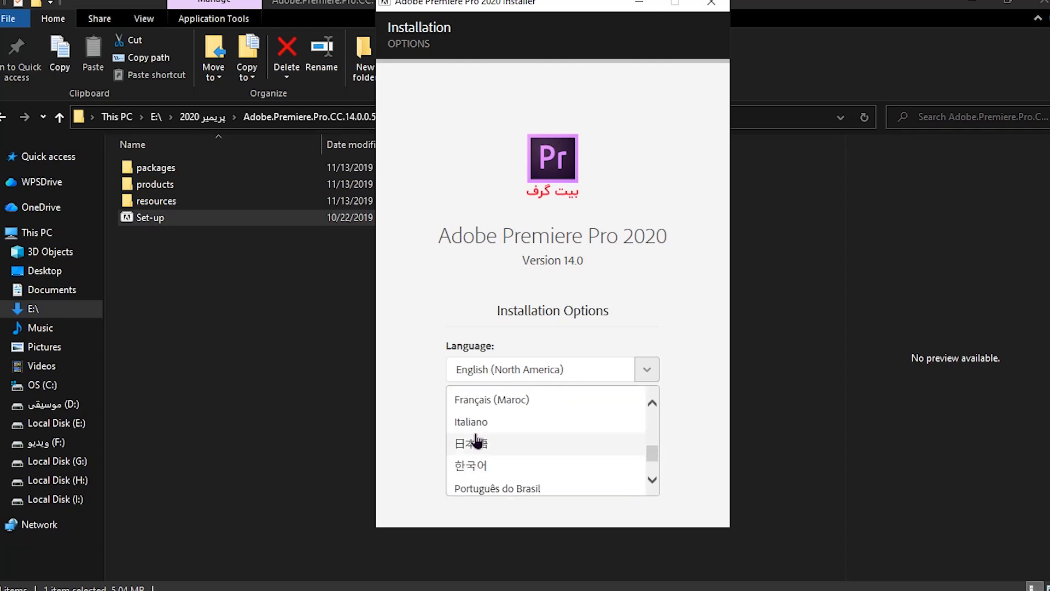
scroll(504, 420, up, 5)
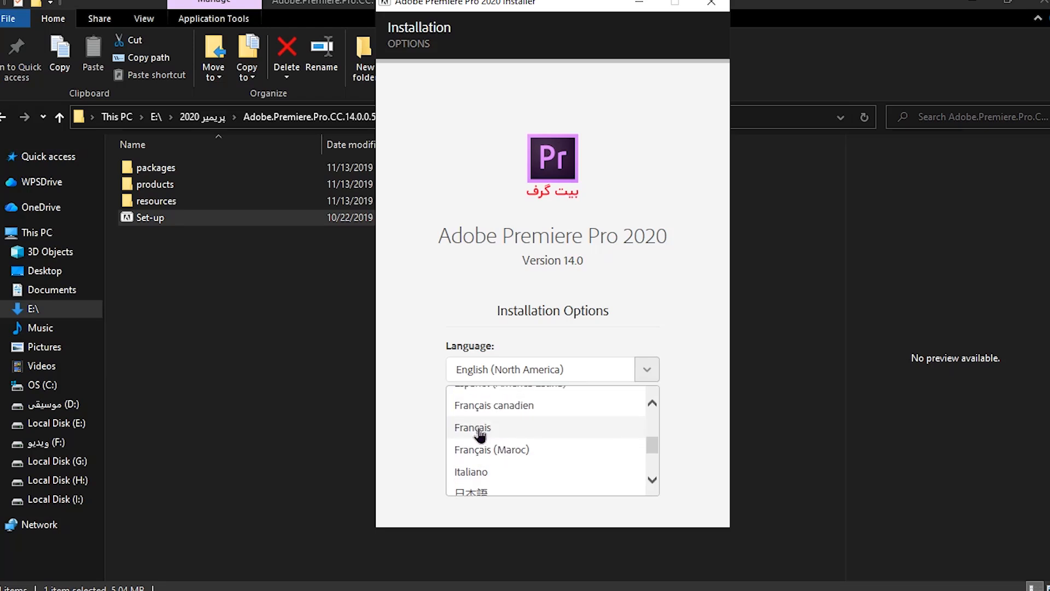
scroll(506, 432, up, 2)
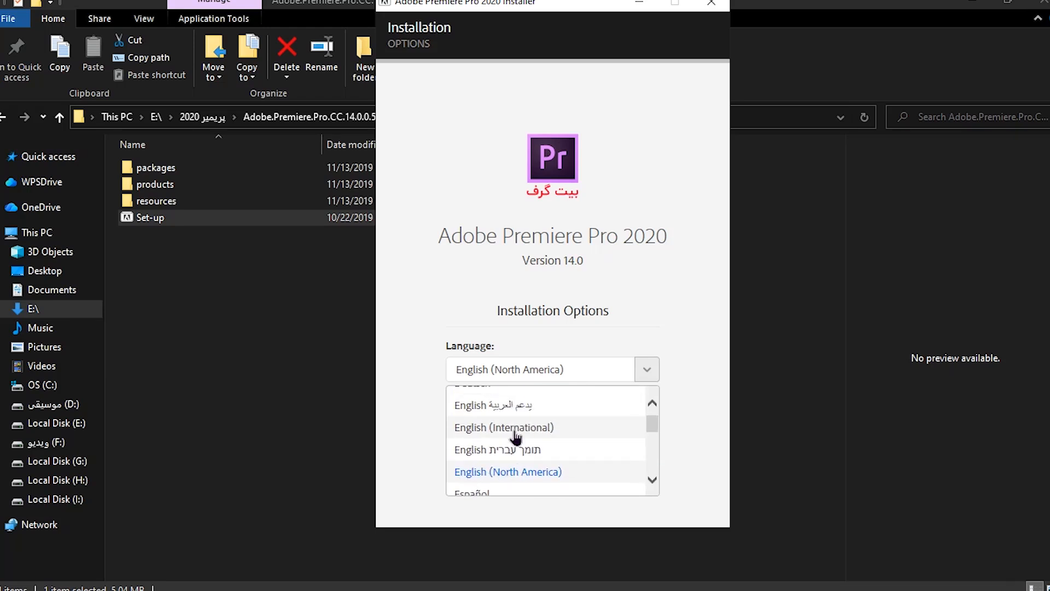
click(504, 299)
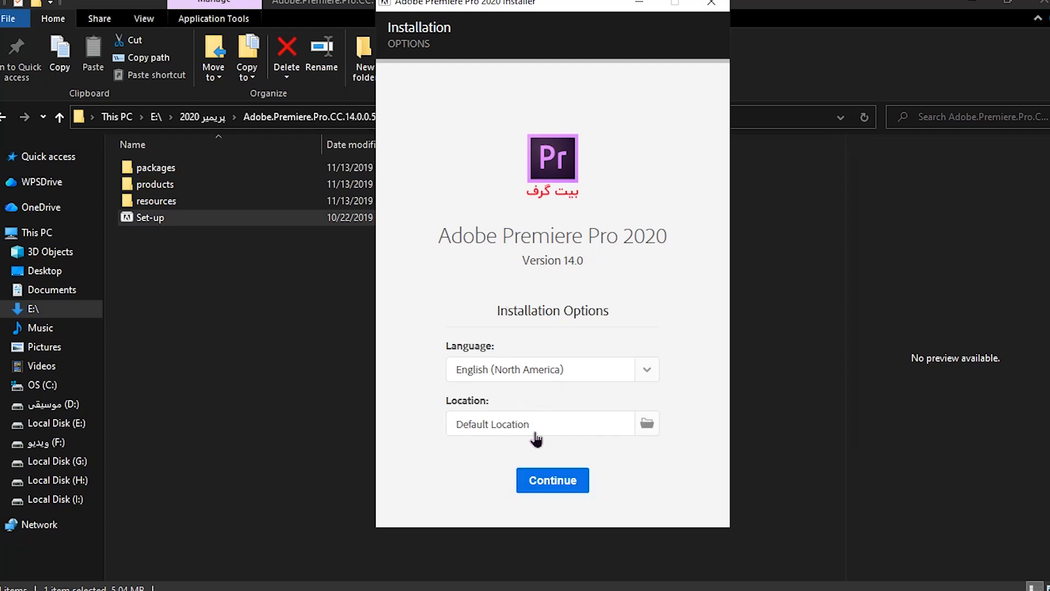
- Start installing Premiere Pro 2020 in English (North America) at the default location, and quit the installer
drag(482, 19, 623, 49)
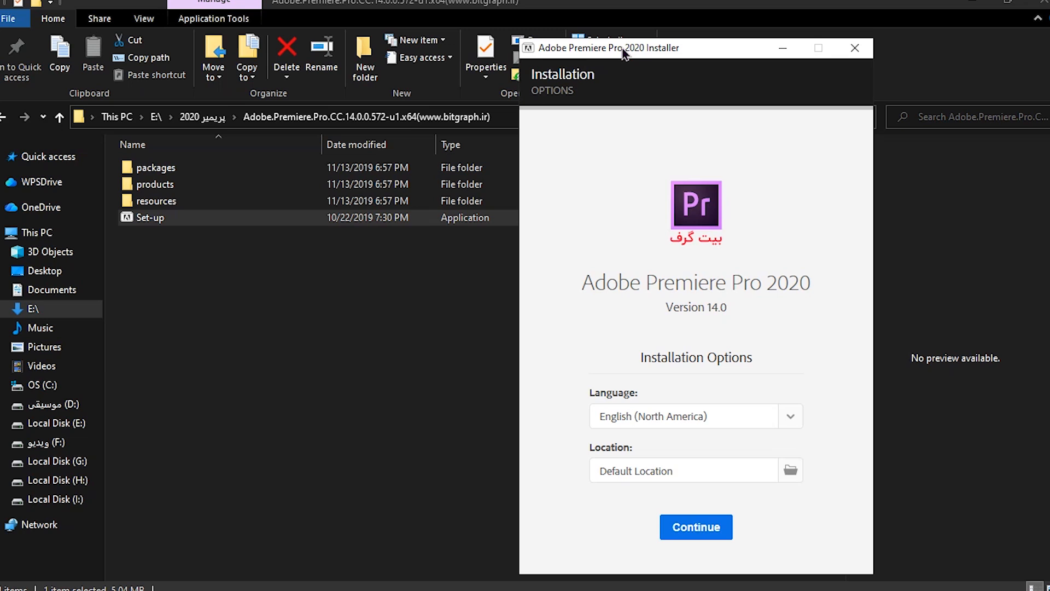
click(695, 529)
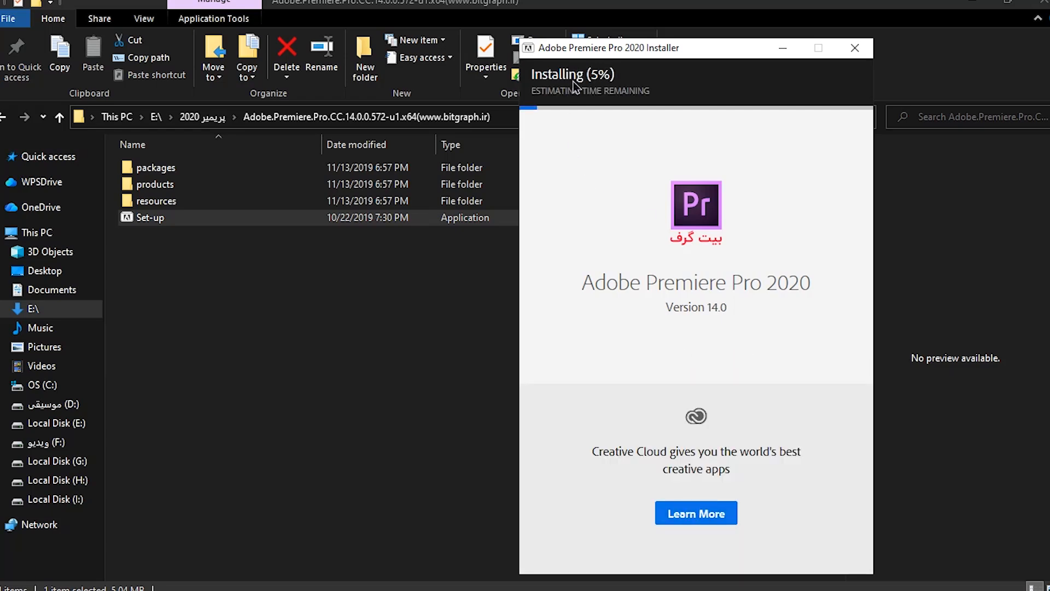
click(855, 51)
click(641, 378)
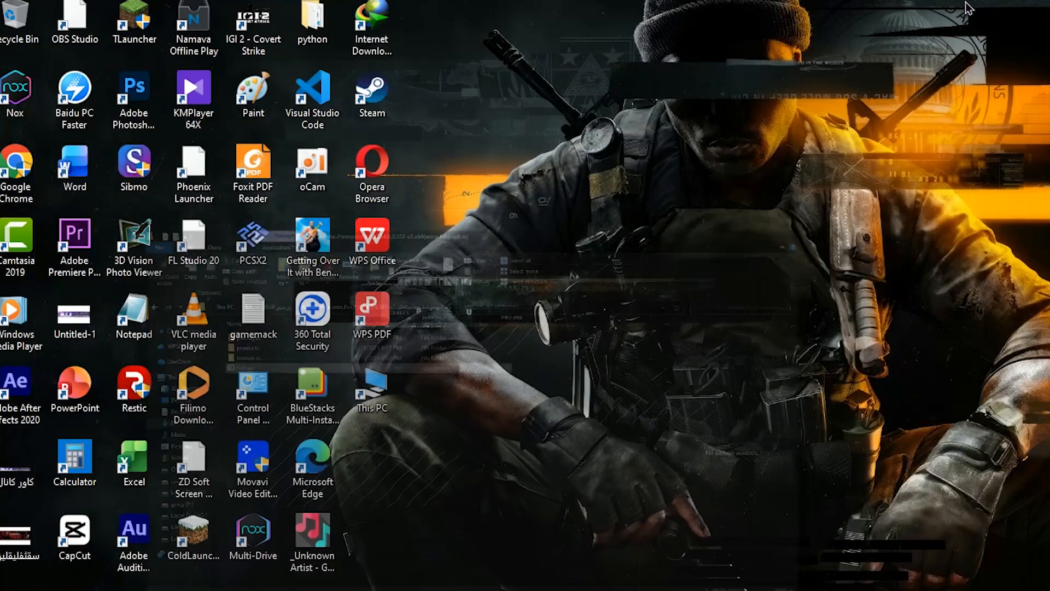
- Show the desktop, move the Adobe Premiere Pro 2020 shortcut to an empty area and return it to its original place
click(972, 5)
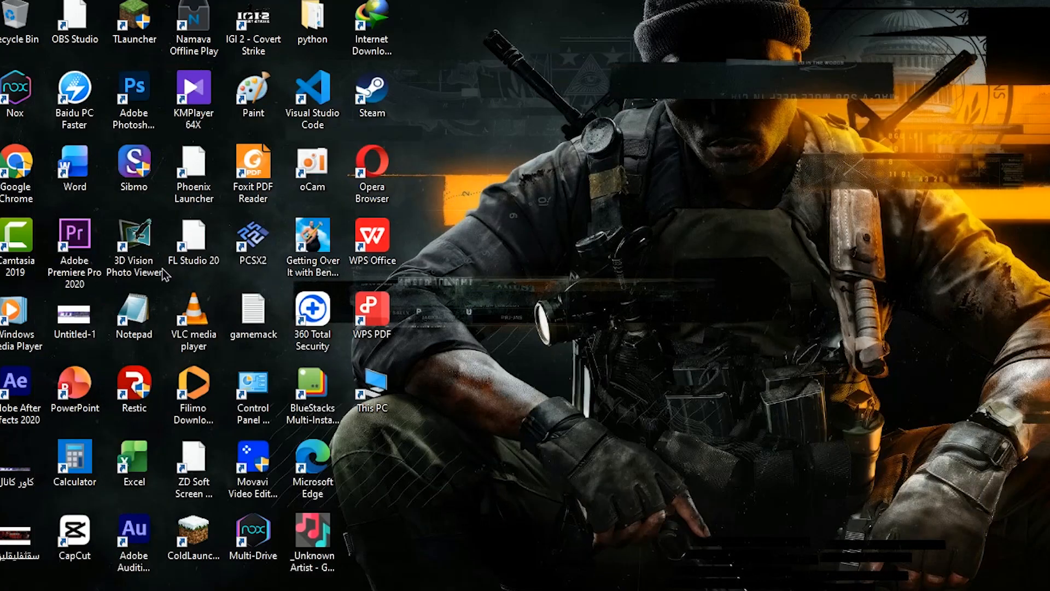
drag(79, 274, 673, 328)
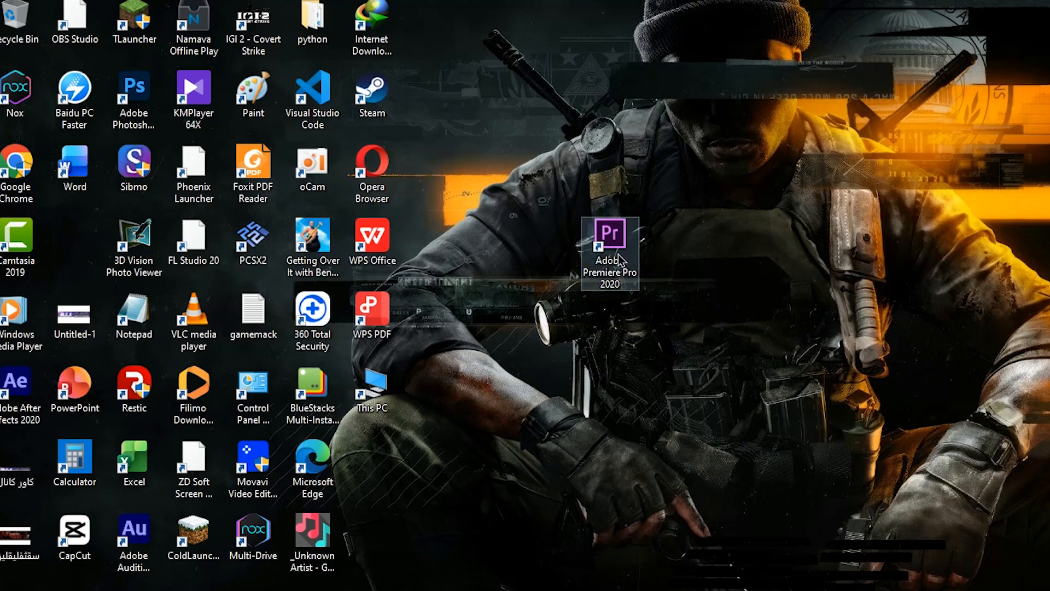
drag(618, 258, 81, 253)
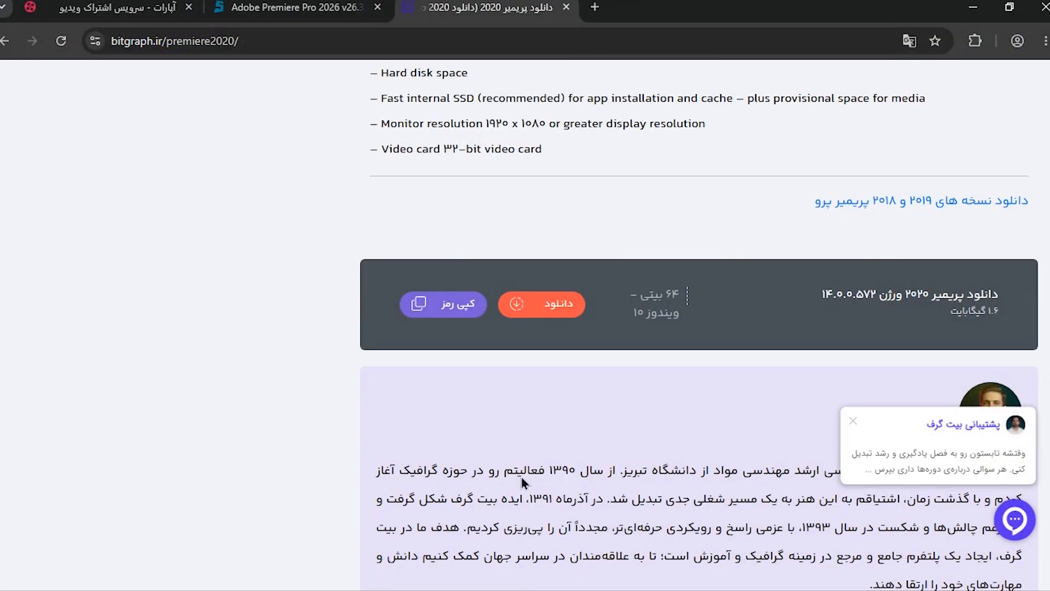
- Return to the soft98.ir Premiere page in the browser and read its installation and activation guide for the Windows version
click(300, 8)
scroll(395, 410, down, 2)
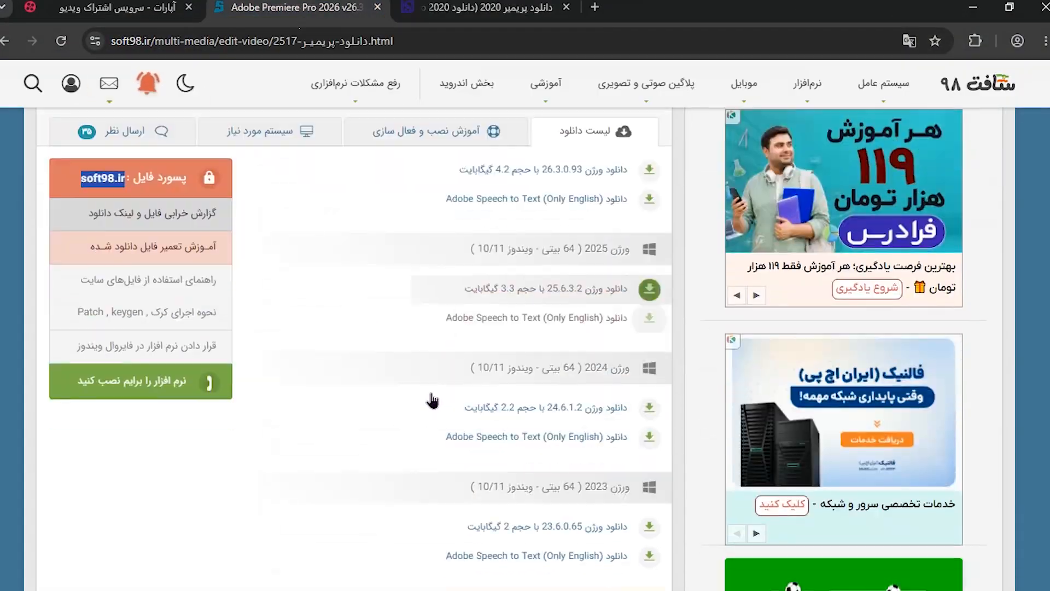
scroll(431, 399, up, 3)
click(408, 302)
scroll(405, 382, down, 4)
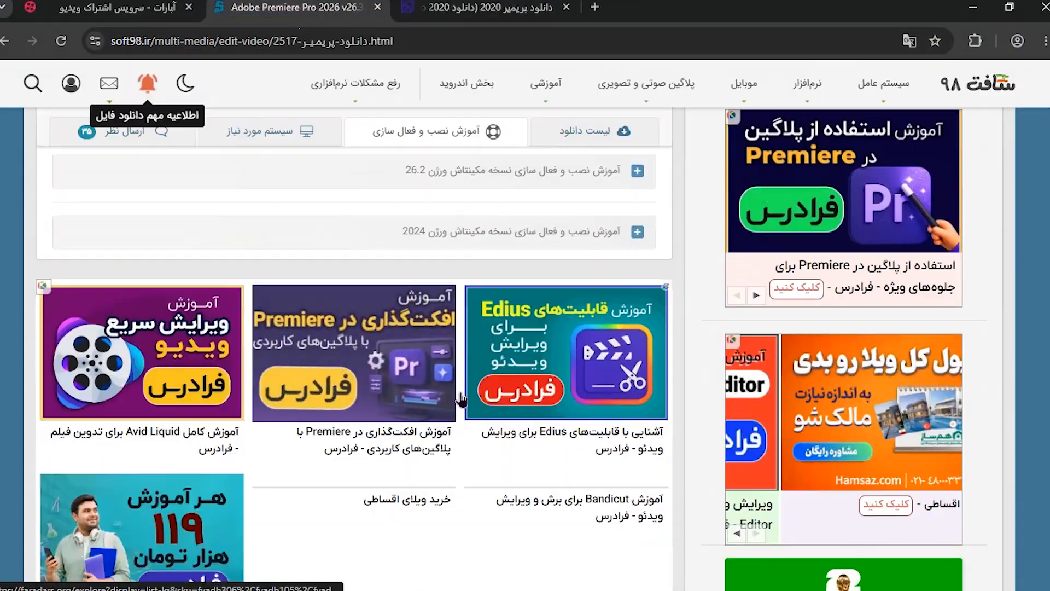
scroll(489, 374, up, 2)
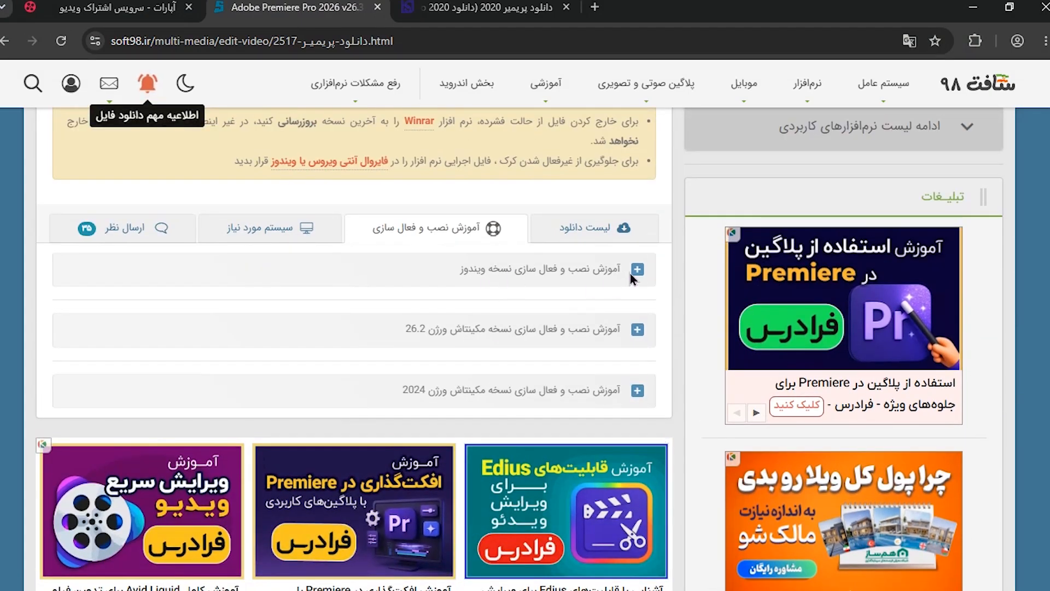
click(609, 279)
scroll(520, 317, down, 4)
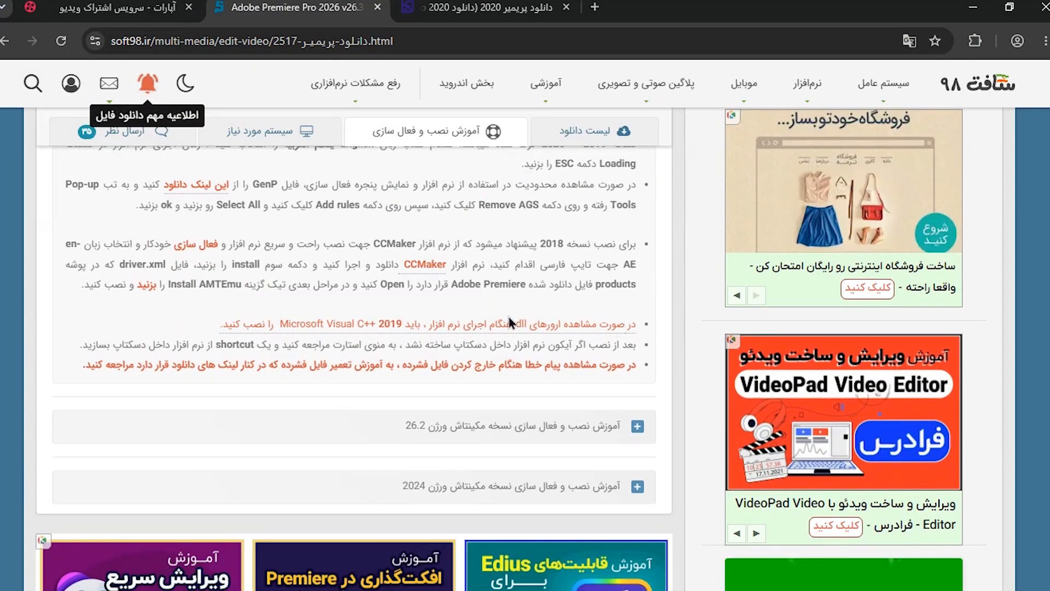
- Review the guide's Windows instructions for installing Premiere 2018, highlighting the tool name CCMaker and clearing the highlight
scroll(520, 318, up, 3)
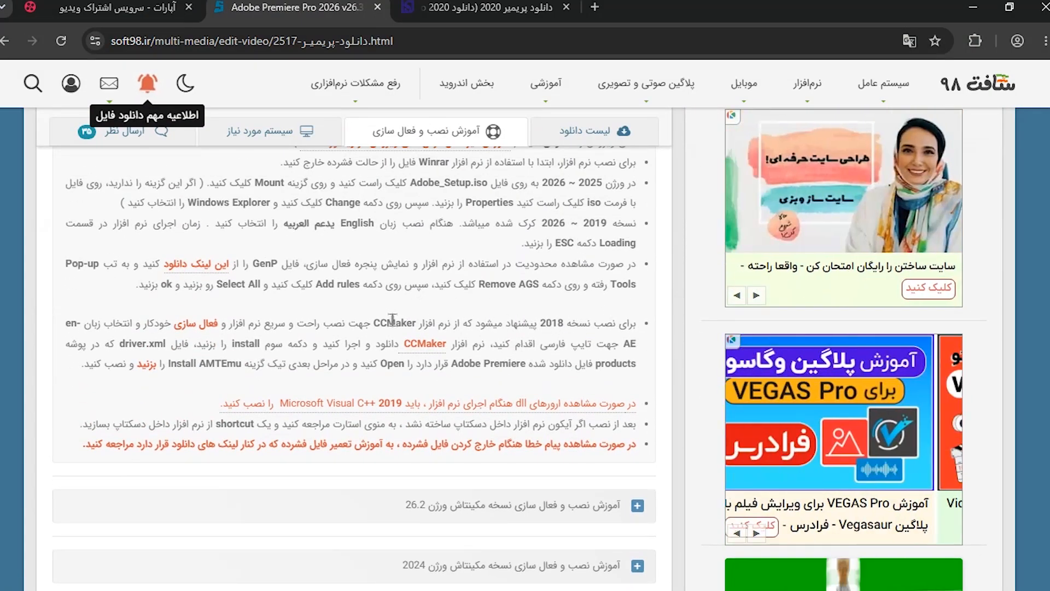
drag(373, 323, 422, 323)
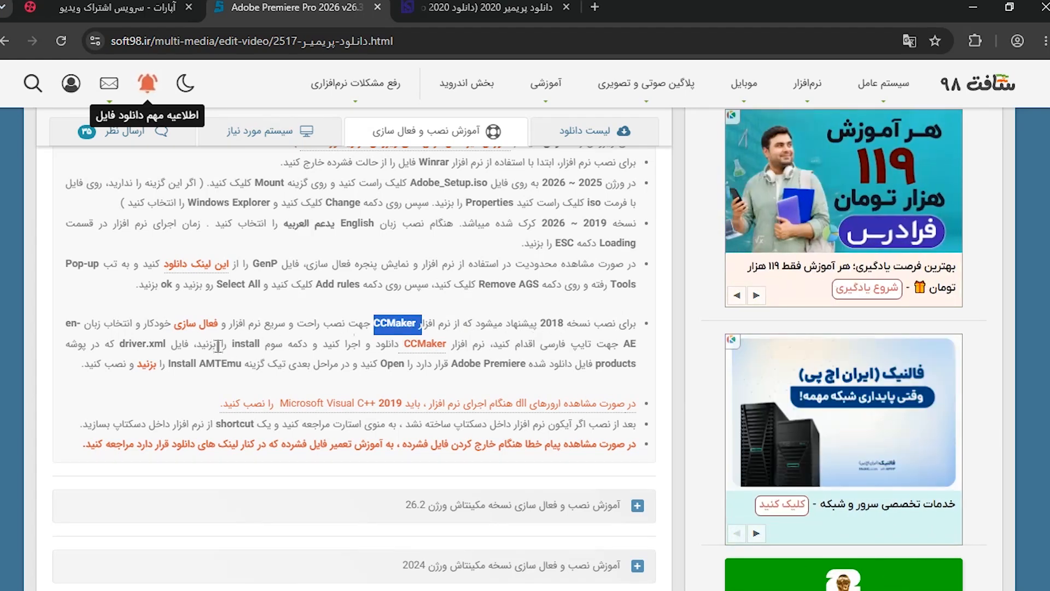
click(369, 334)
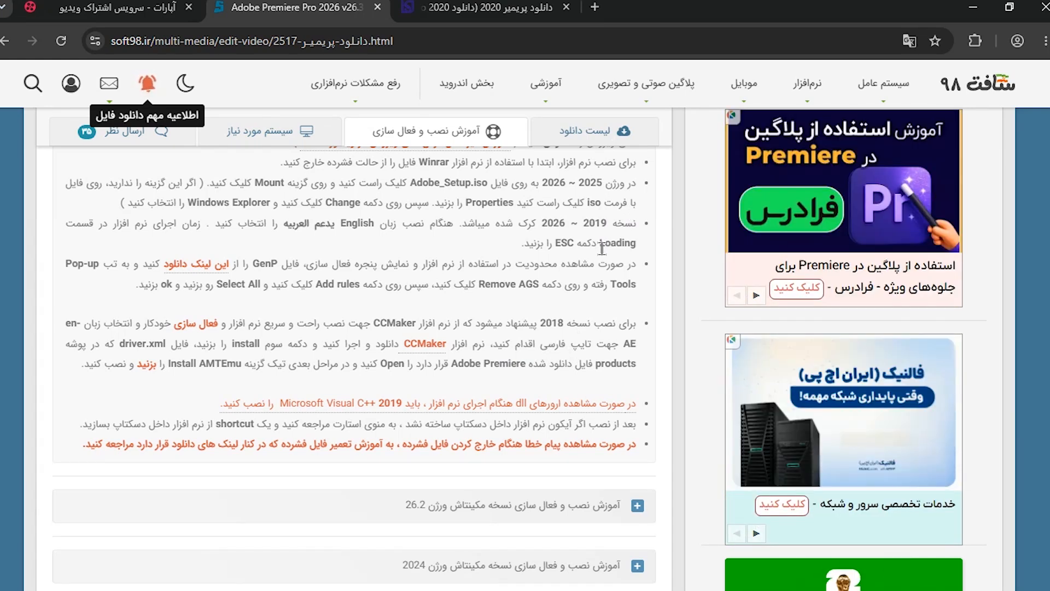
- Show the Premiere download list and look through its Windows, Mac and portable versions
click(590, 132)
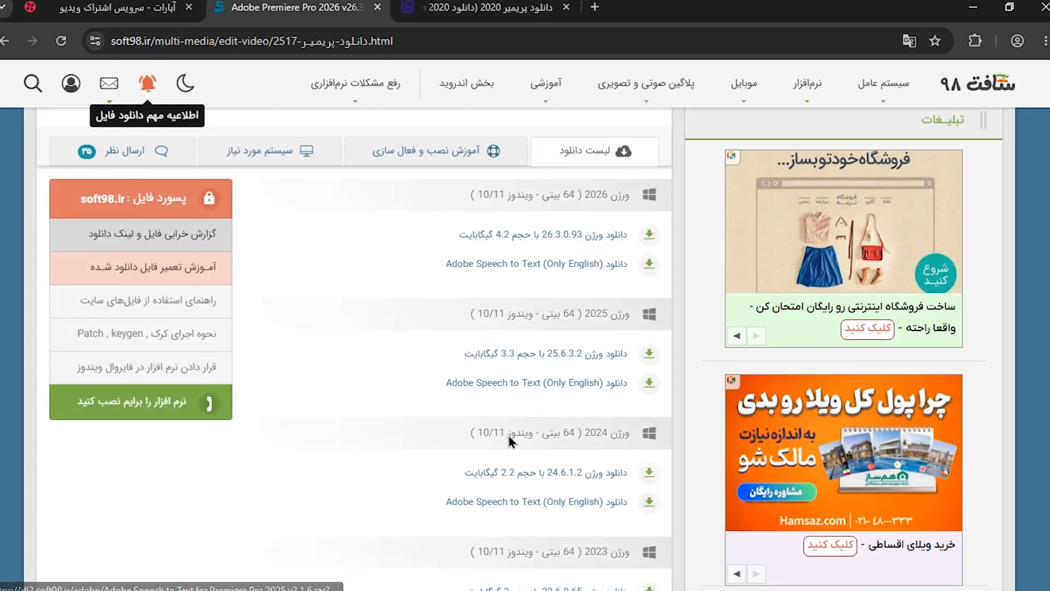
scroll(508, 435, down, 10)
scroll(567, 300, up, 3)
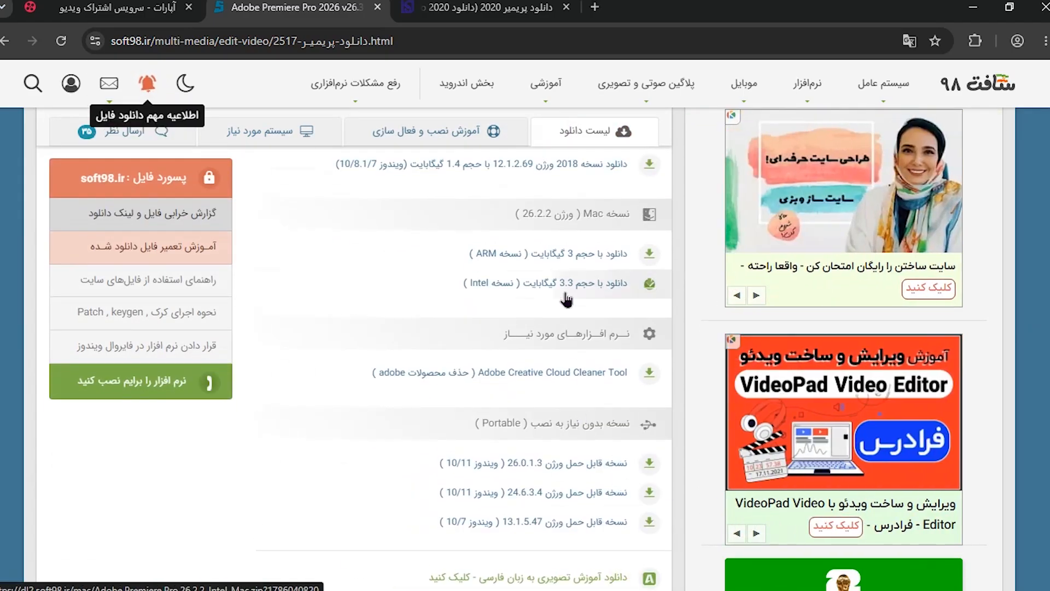
scroll(566, 300, down, 15)
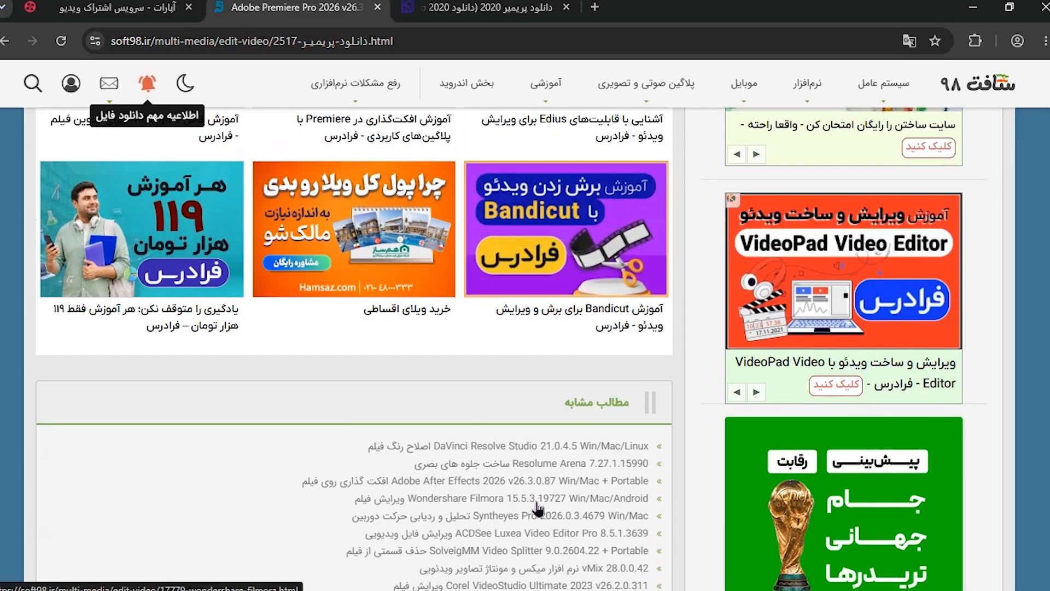
scroll(538, 509, up, 12)
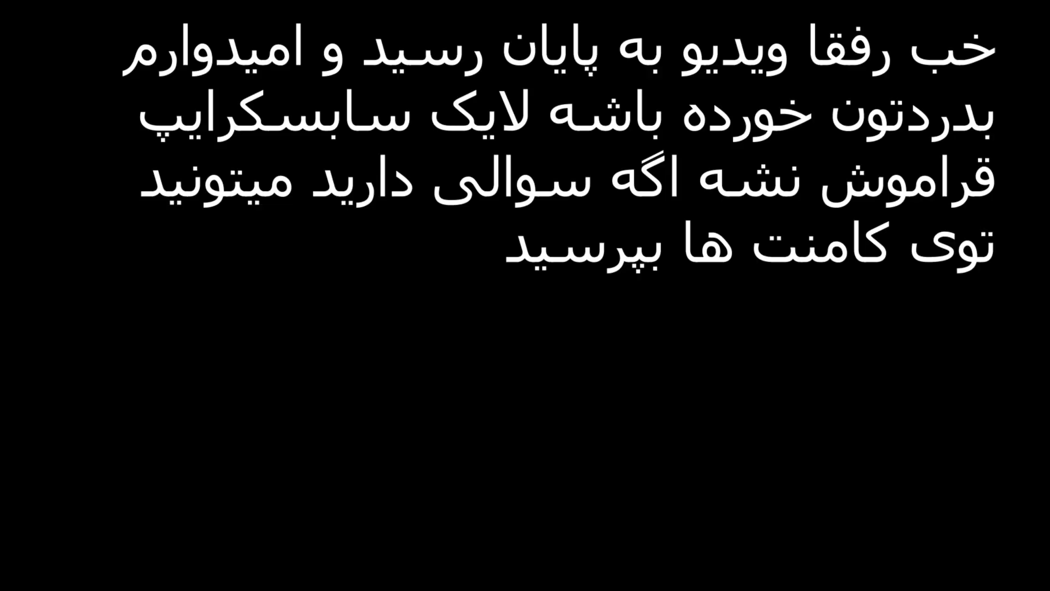